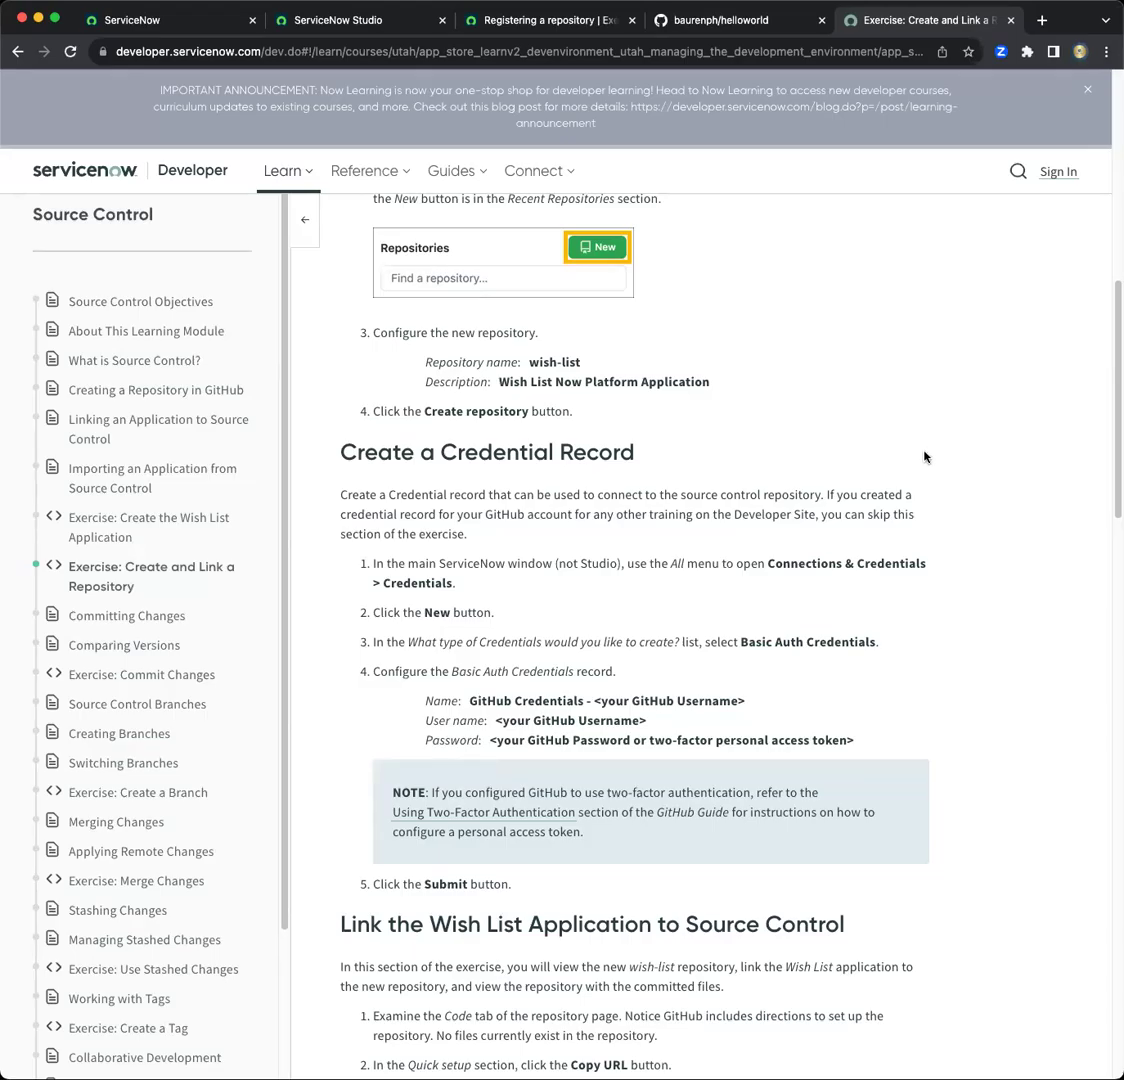
Go to the GitHub dashboard home from the site navigation menu.
scroll(903, 462, "up", 4)
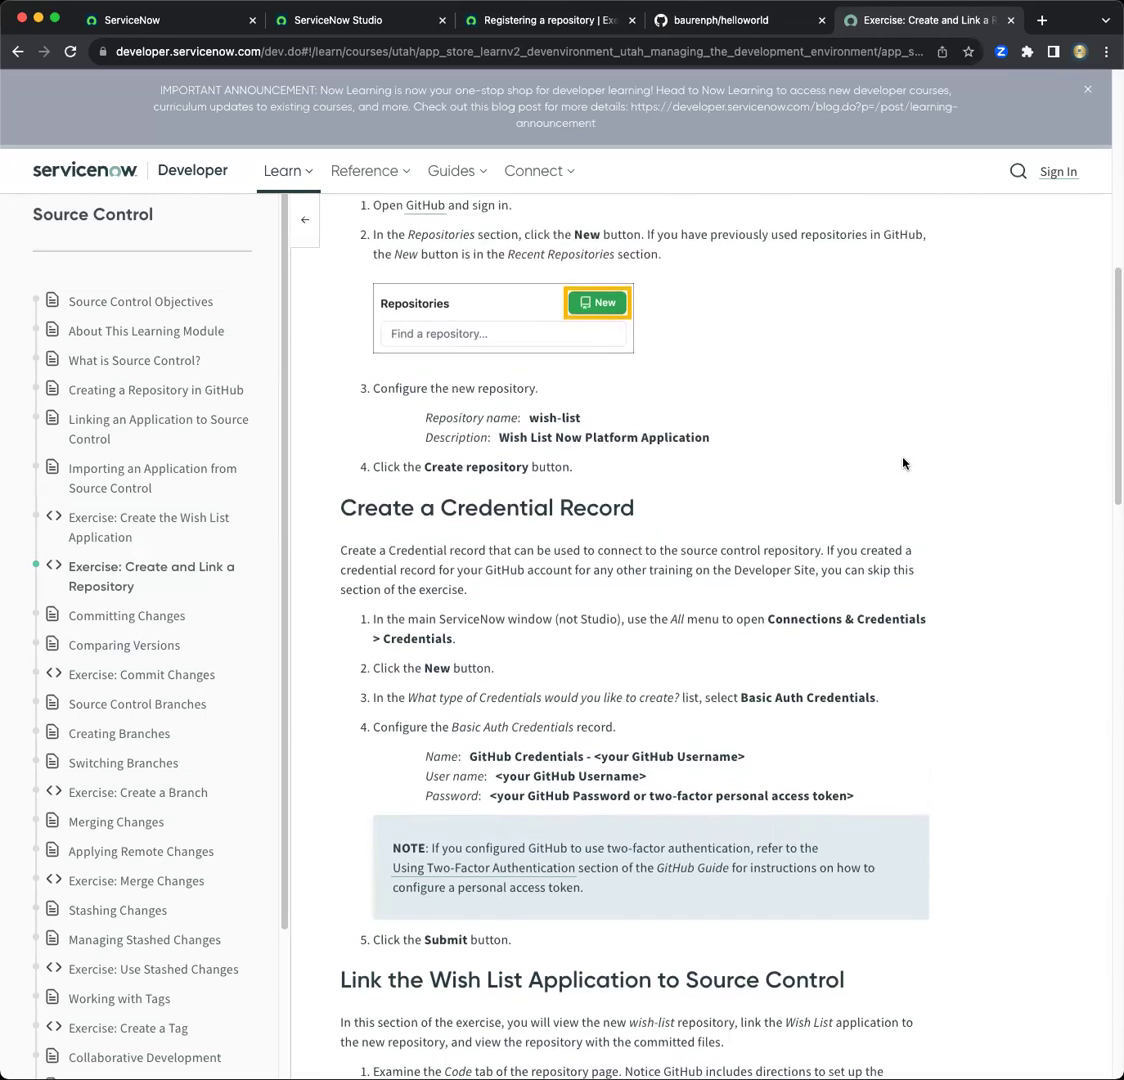
scroll(903, 462, "up", 8)
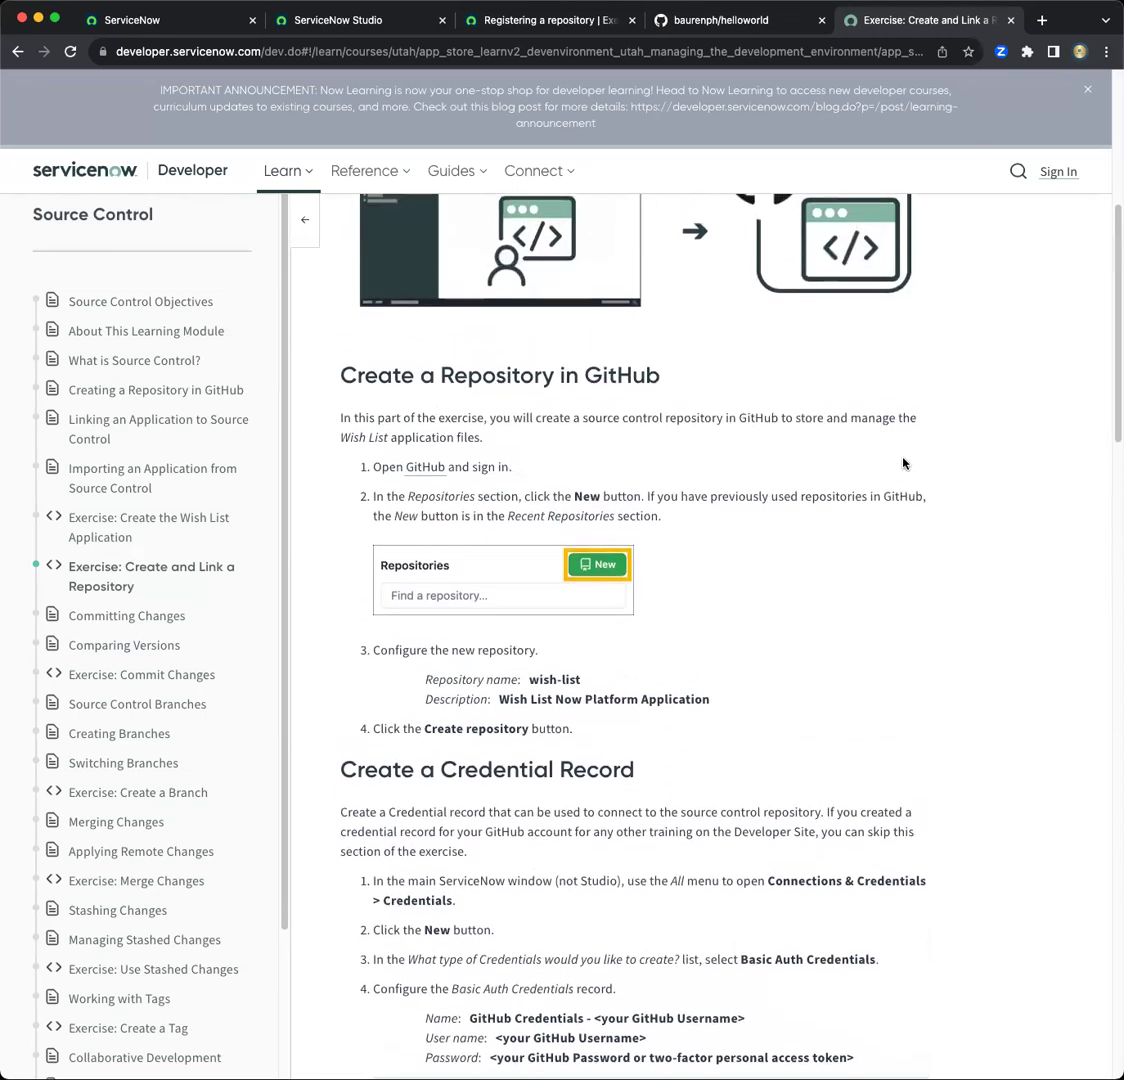
scroll(903, 462, "up", 1)
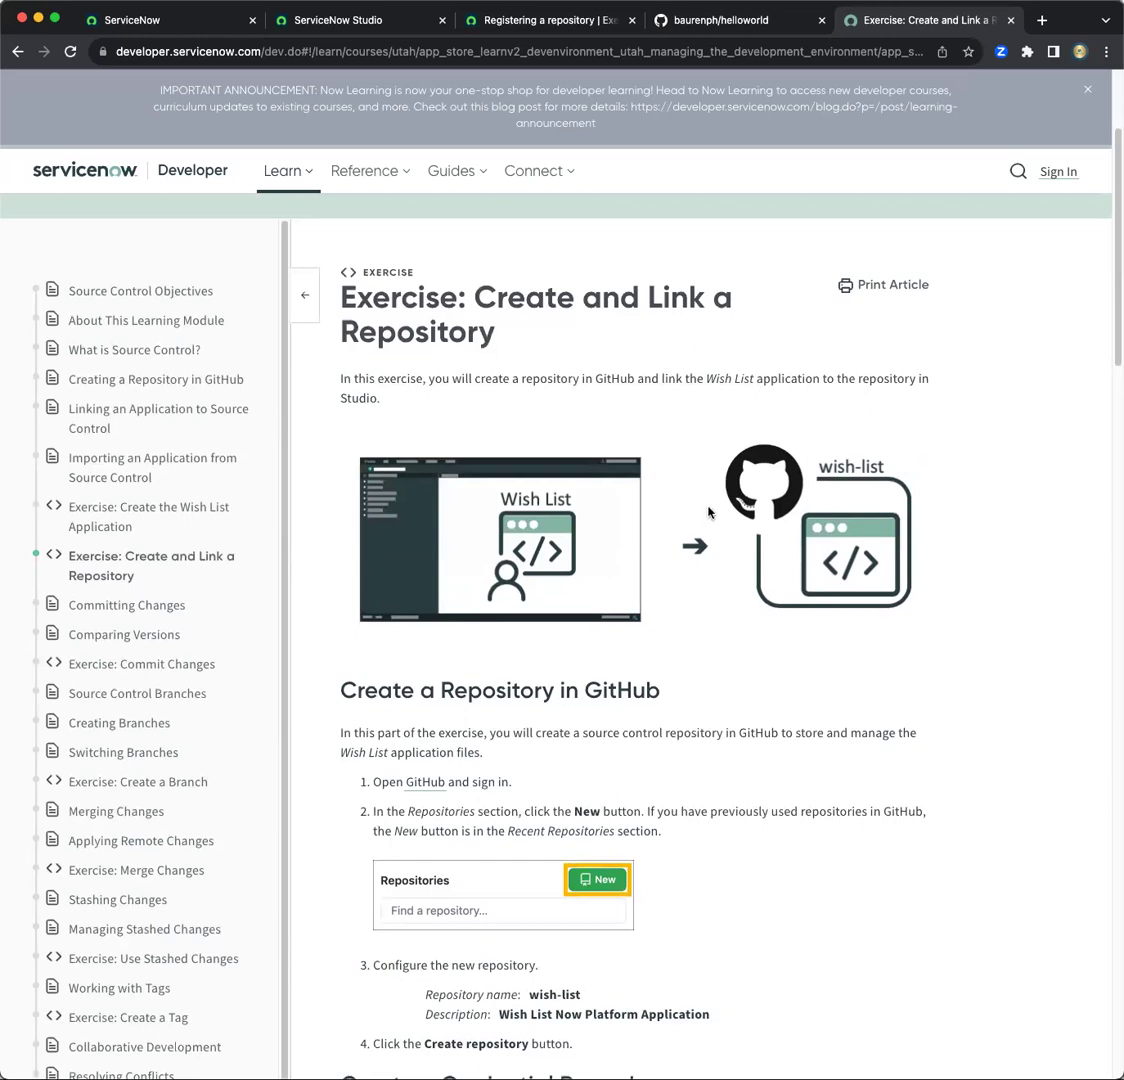
scroll(710, 512, "down", 1)
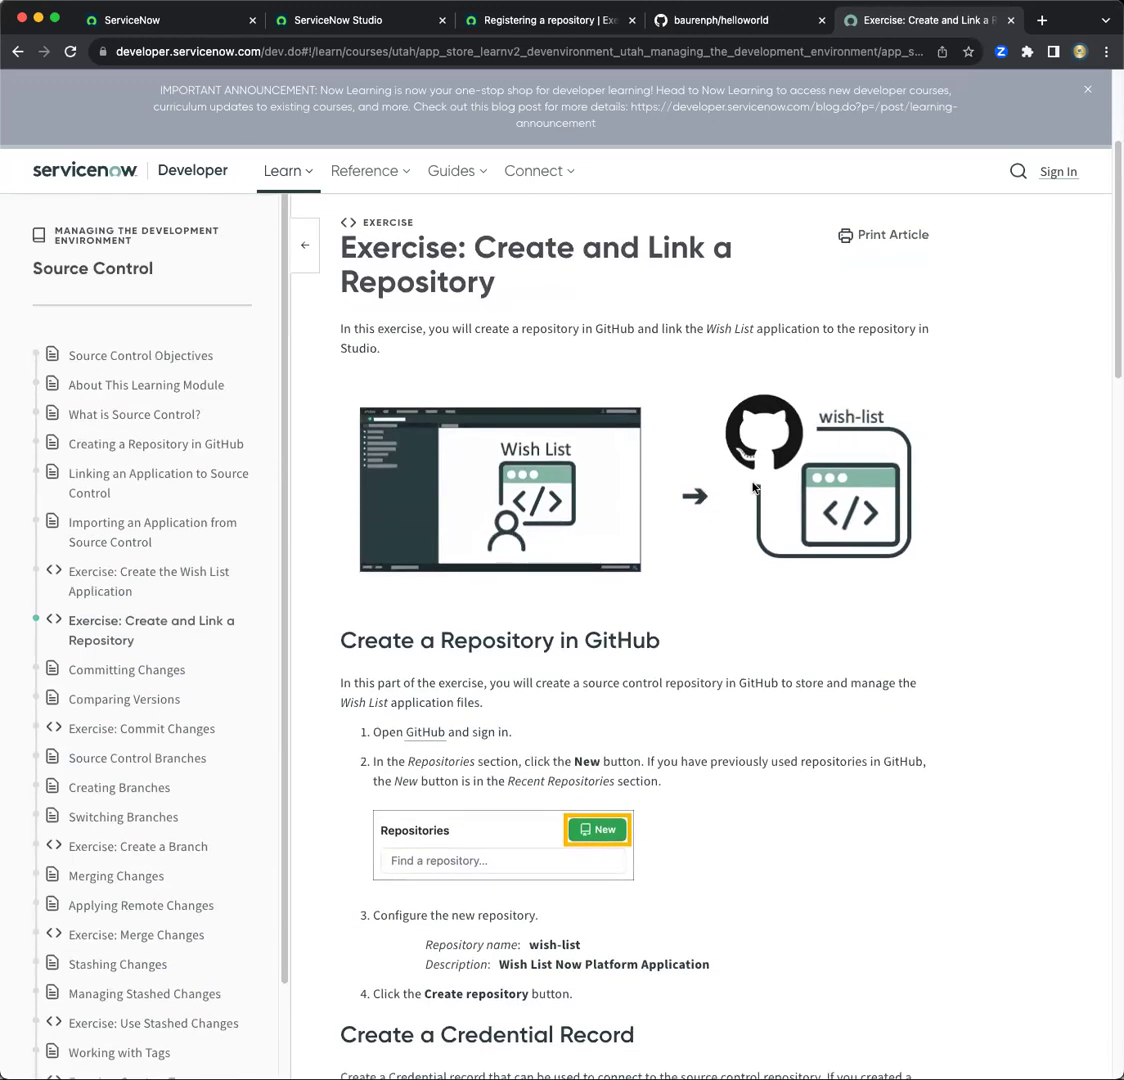
left_click(716, 26)
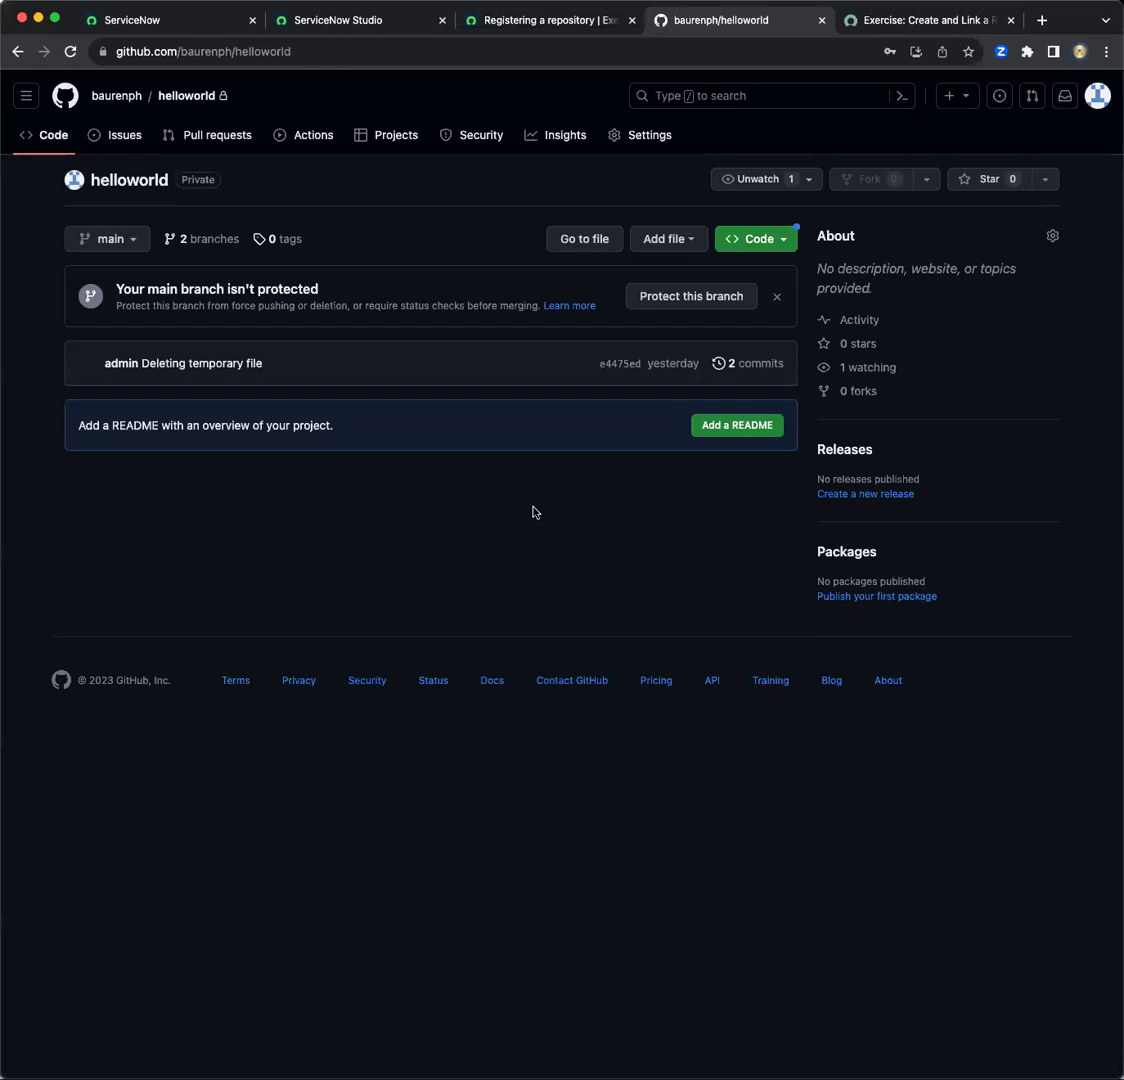
left_click(27, 96)
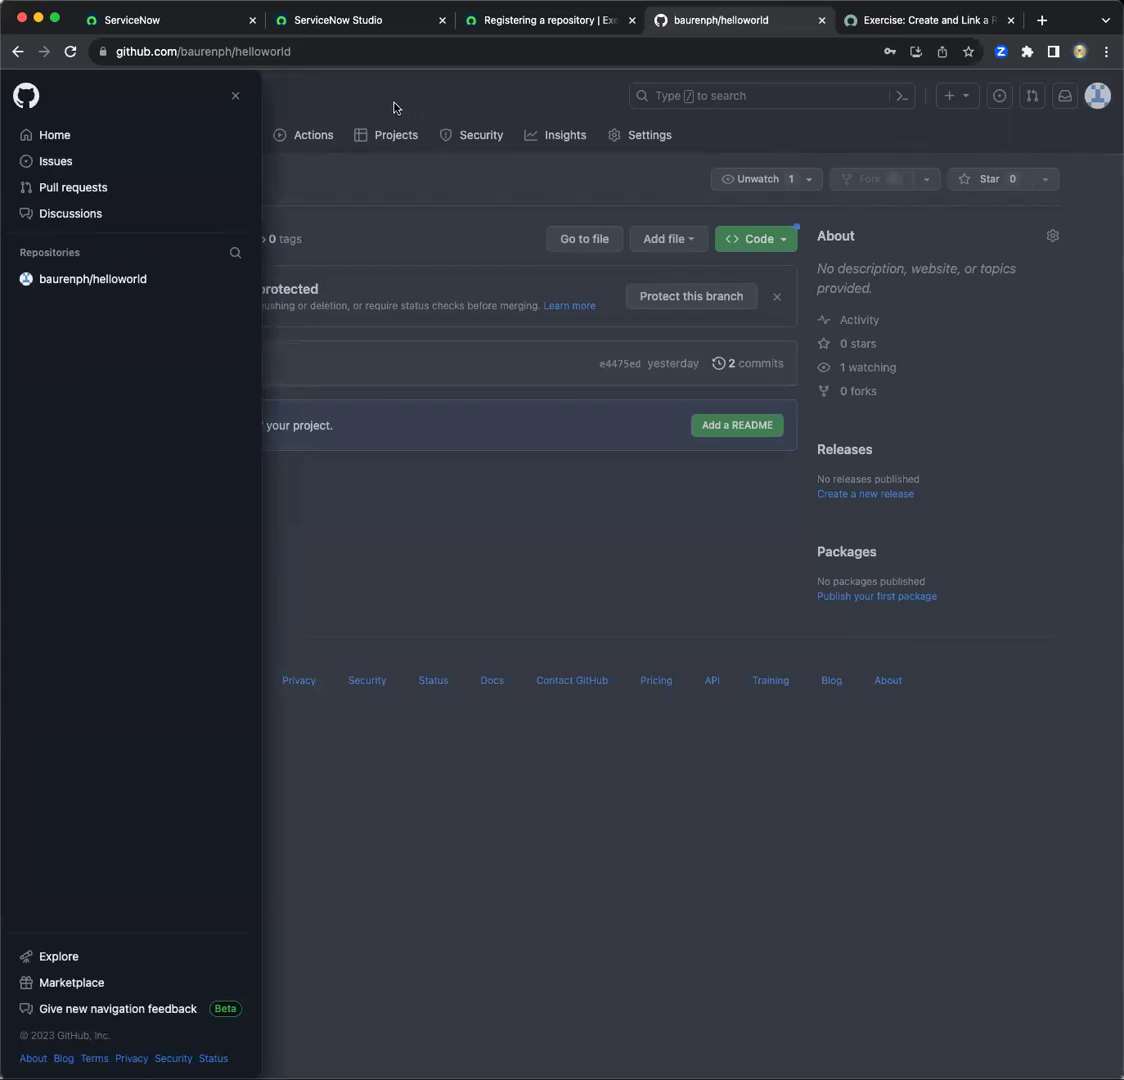
left_click(44, 136)
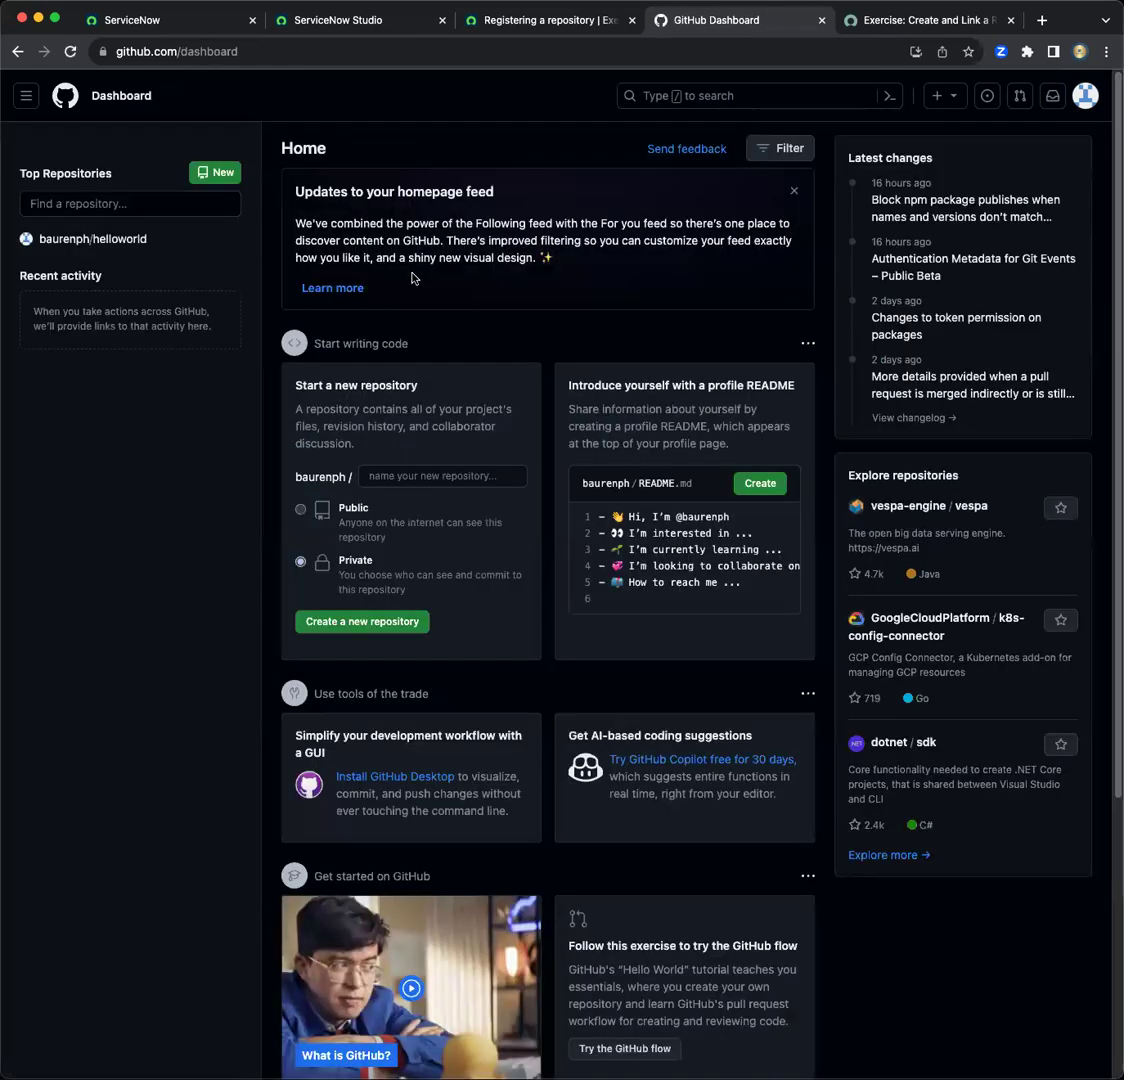
Create a new public repository named ServiceNowIntegration.
left_click(217, 180)
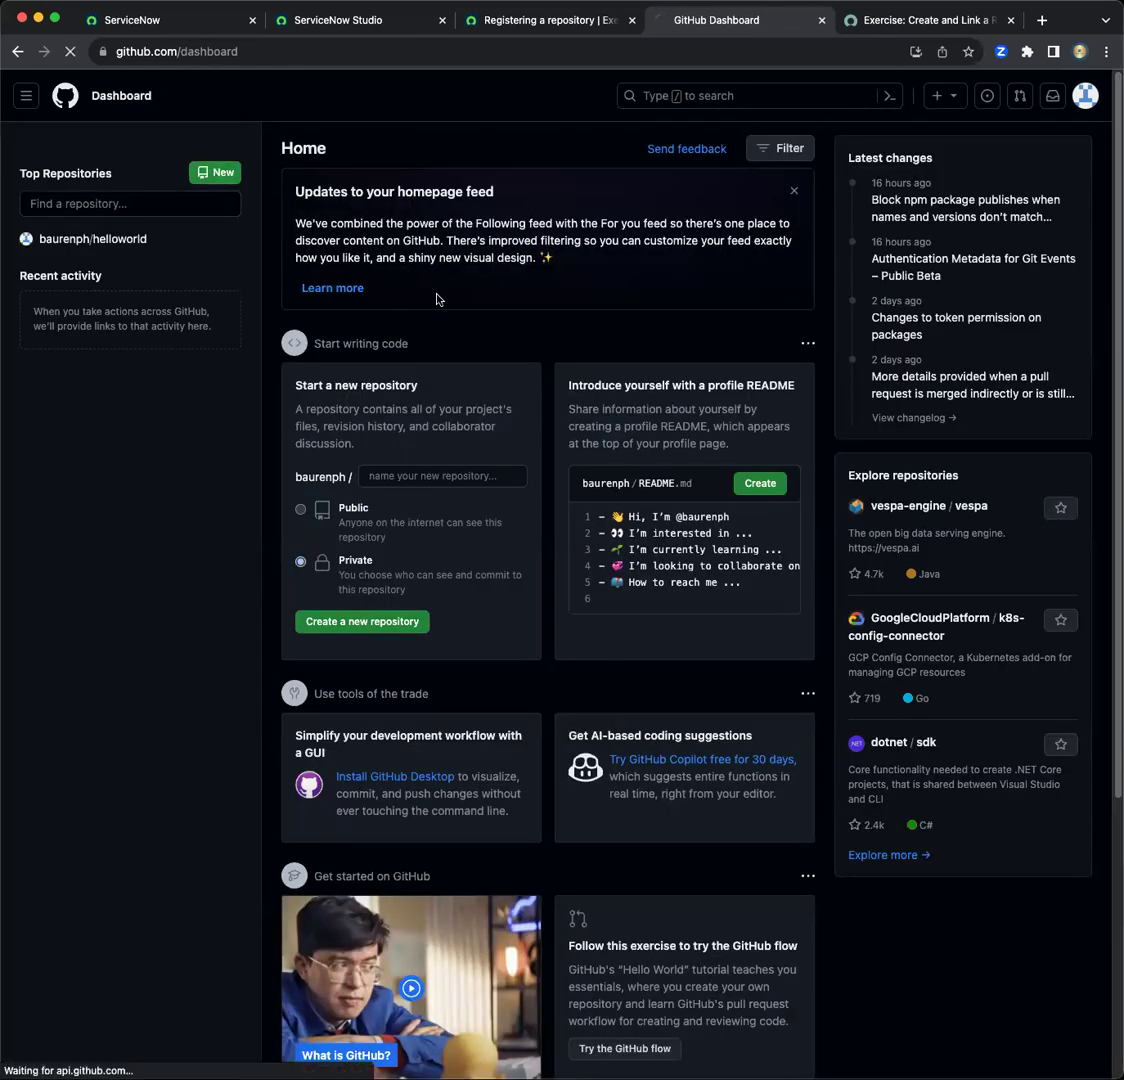
left_click(456, 291)
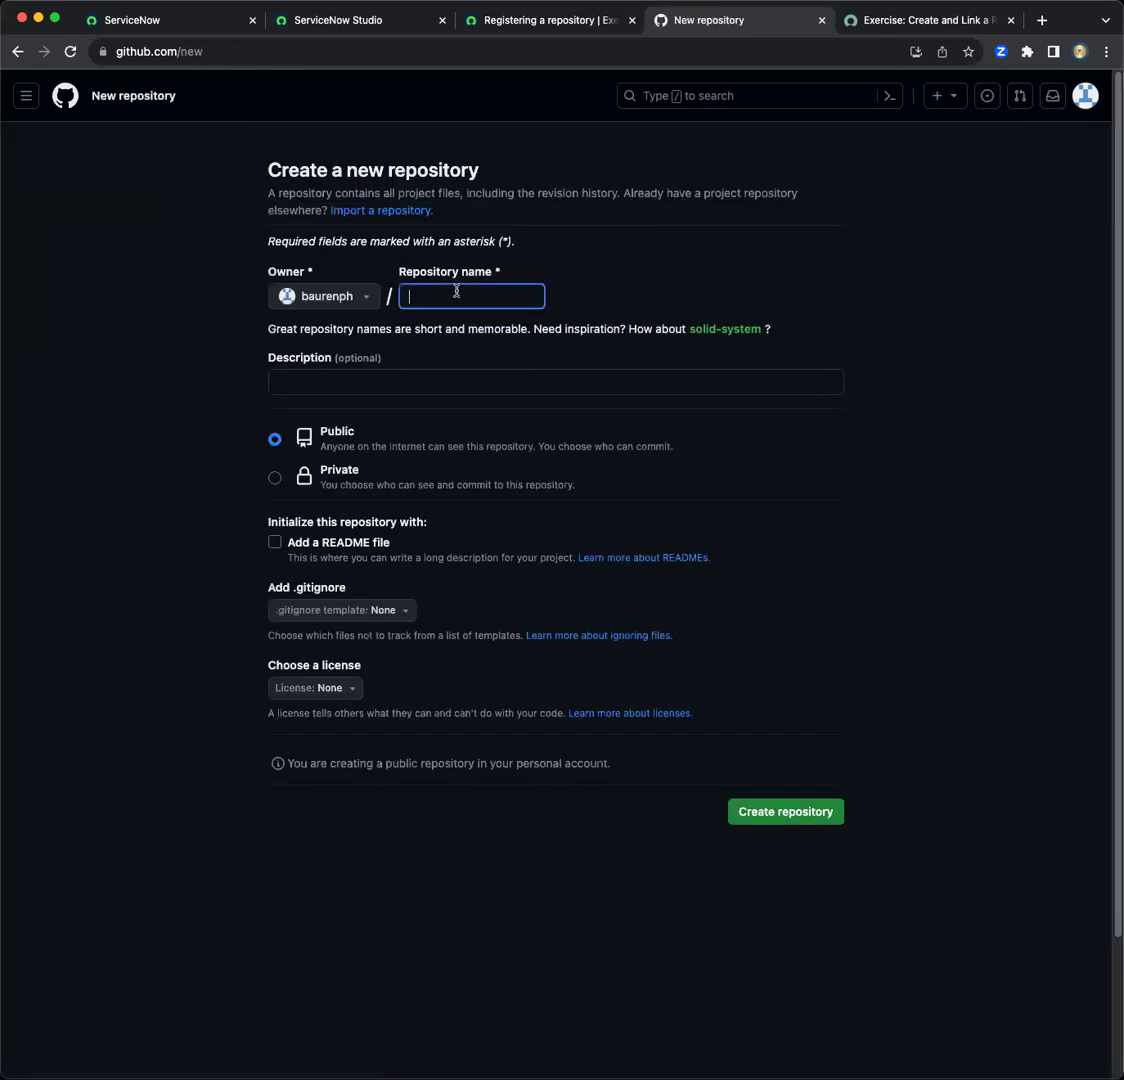
type("ServiceN")
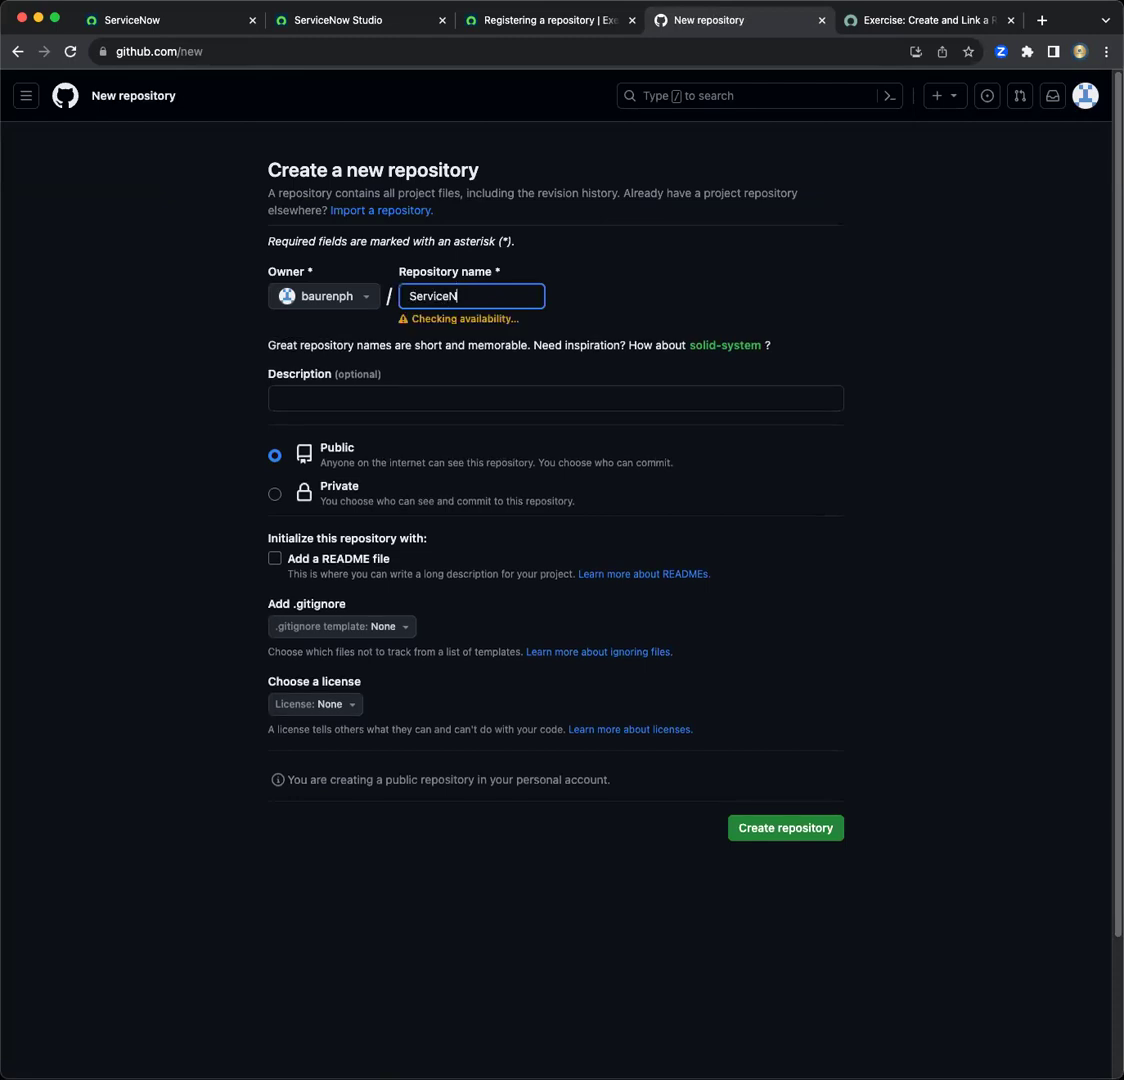
type("owIntegration")
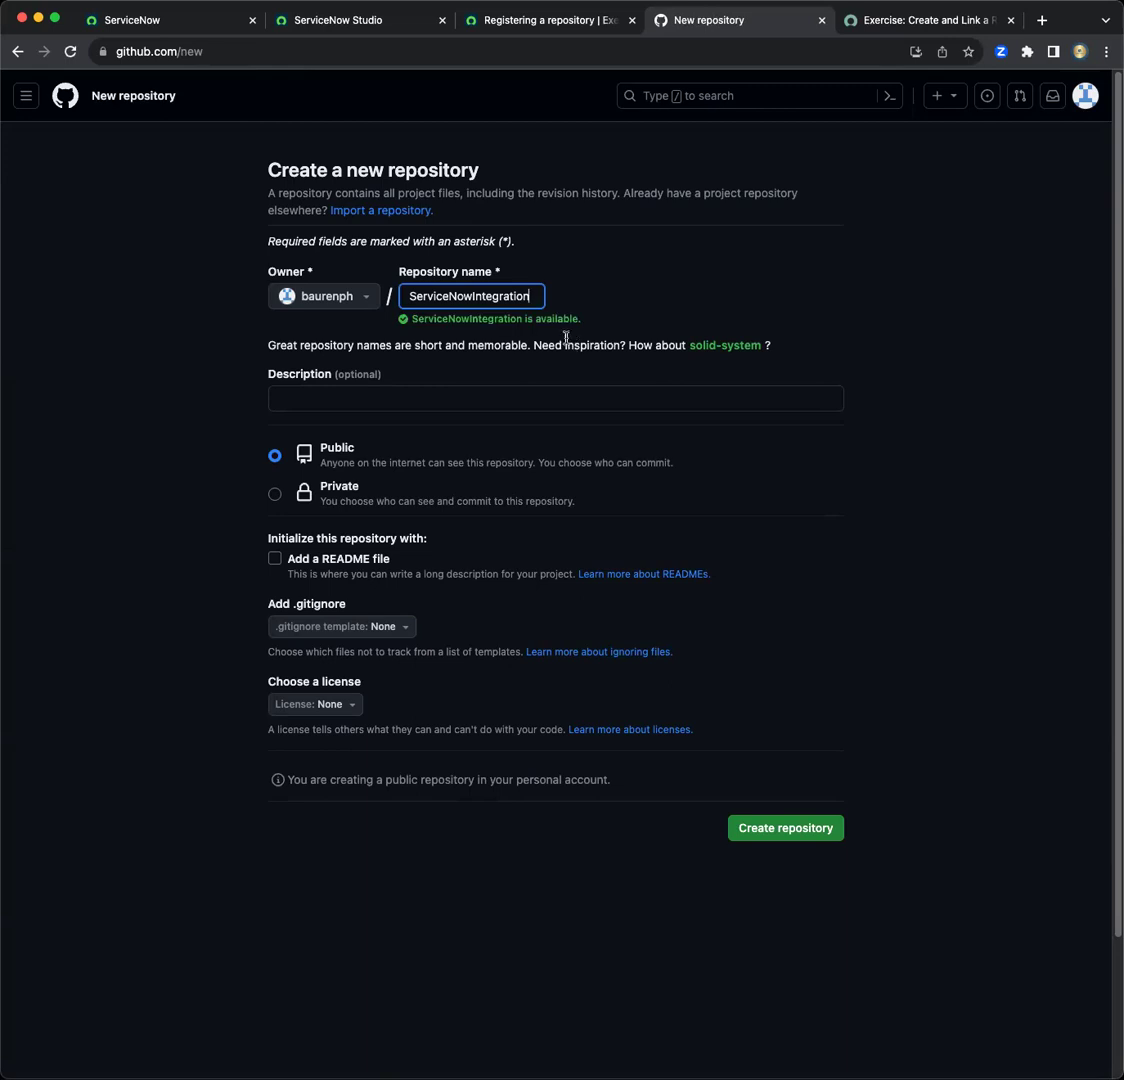
left_click(800, 830)
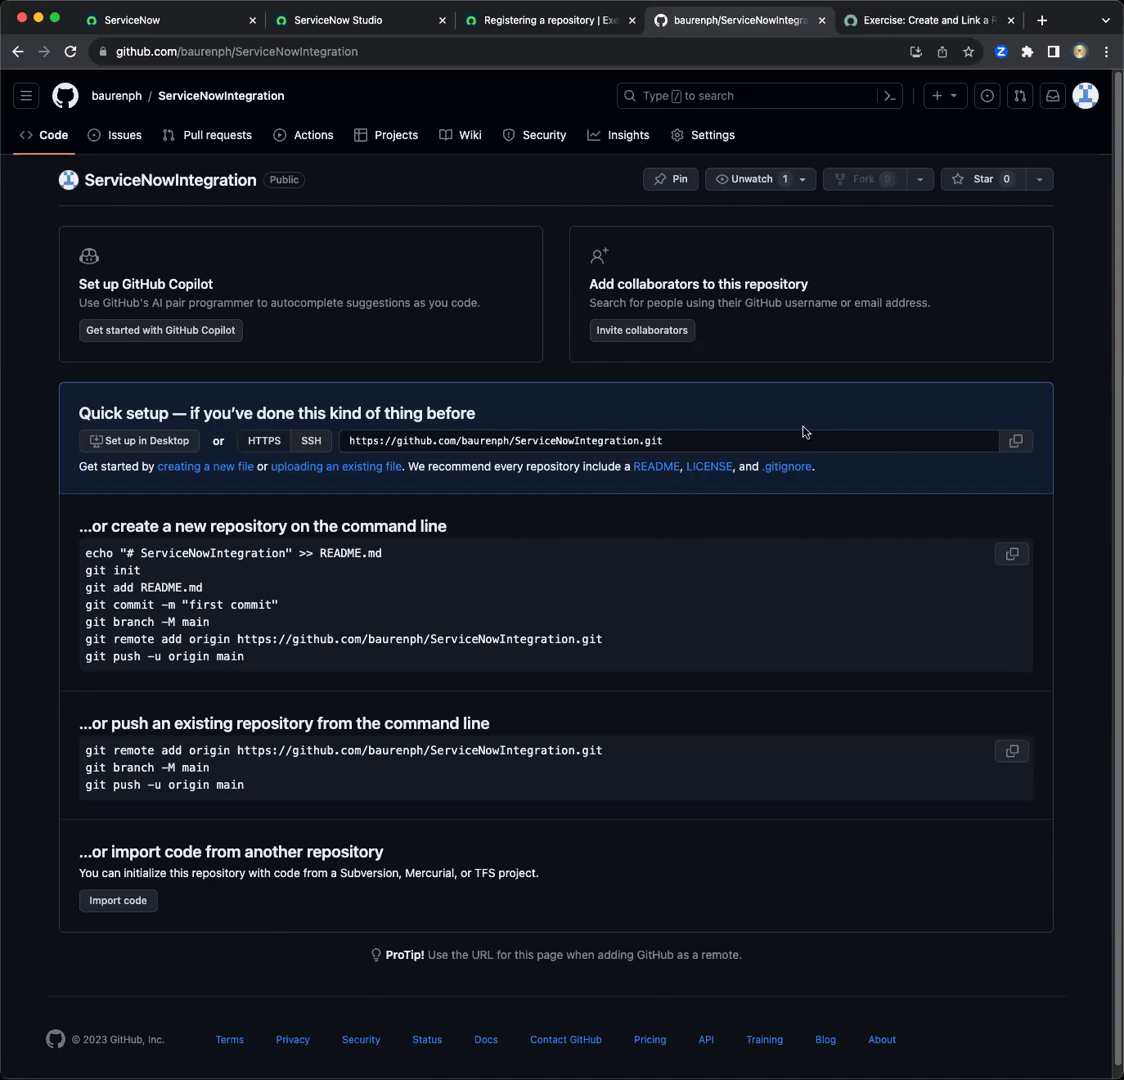
Go to Settings > Developer settings > Tokens (classic) and show the Generate new token options.
left_click(1086, 96)
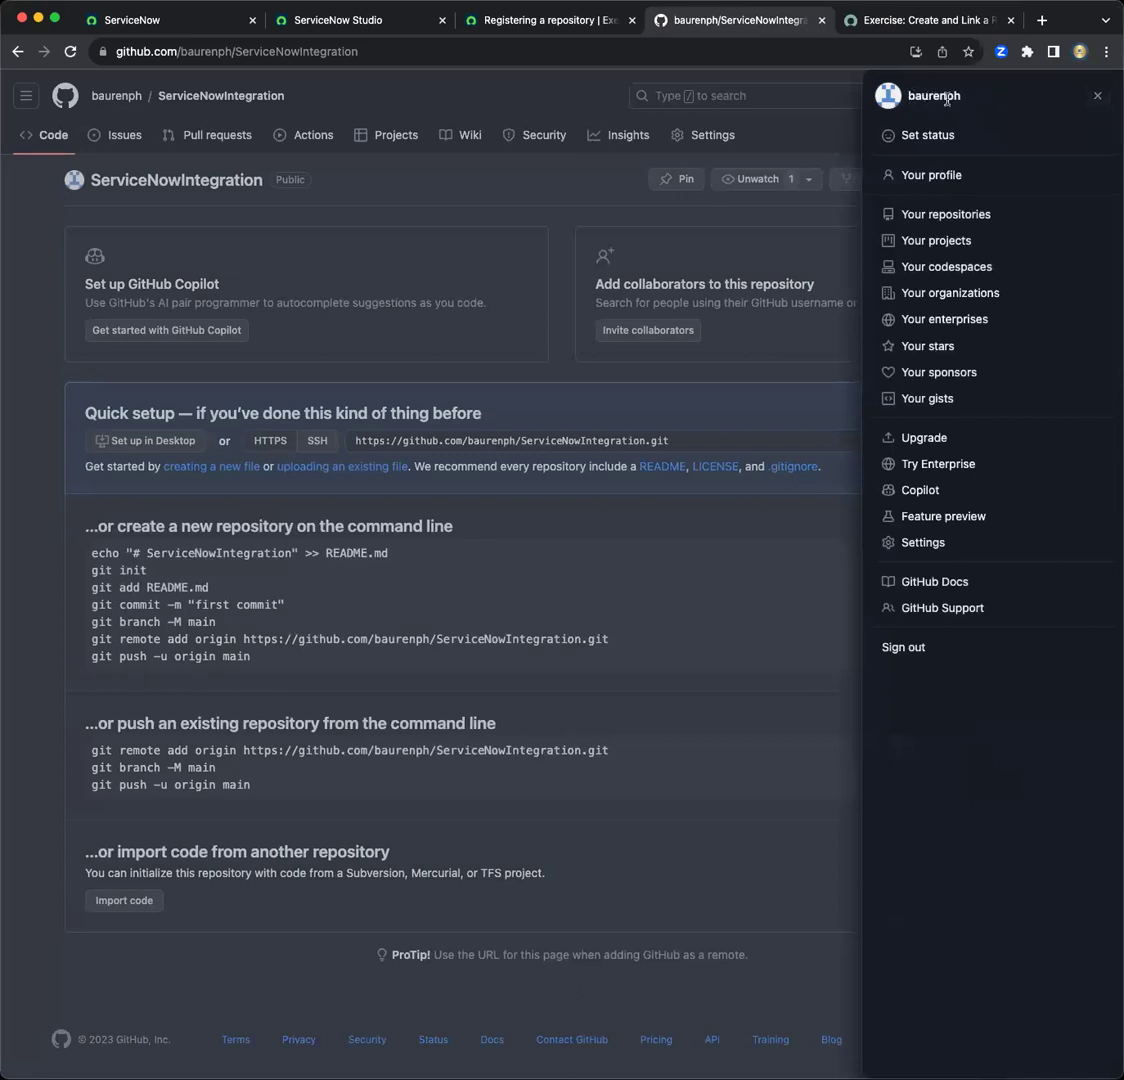
left_click(918, 544)
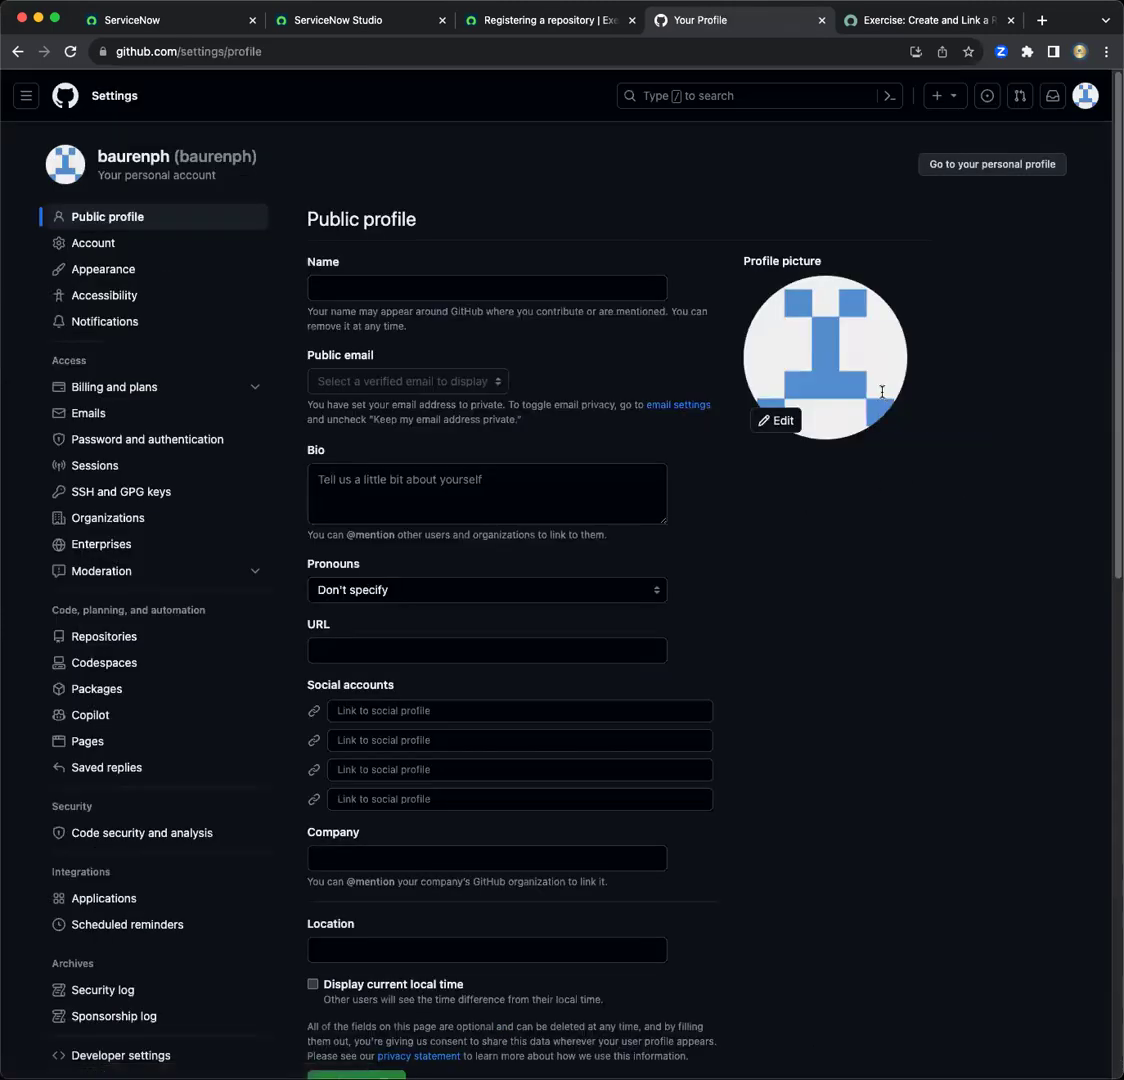
scroll(212, 671, "down", 5)
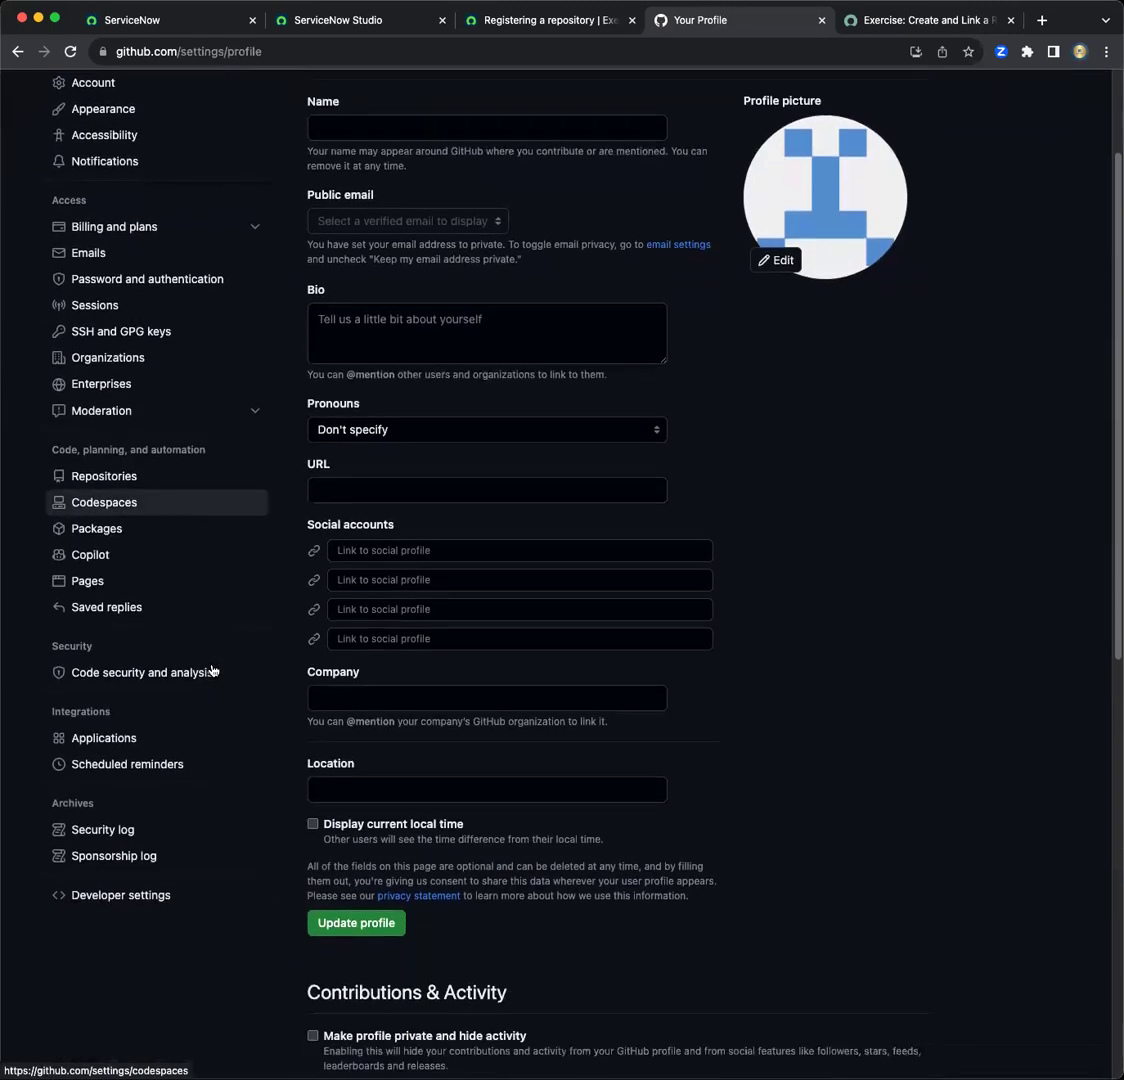
left_click(156, 675)
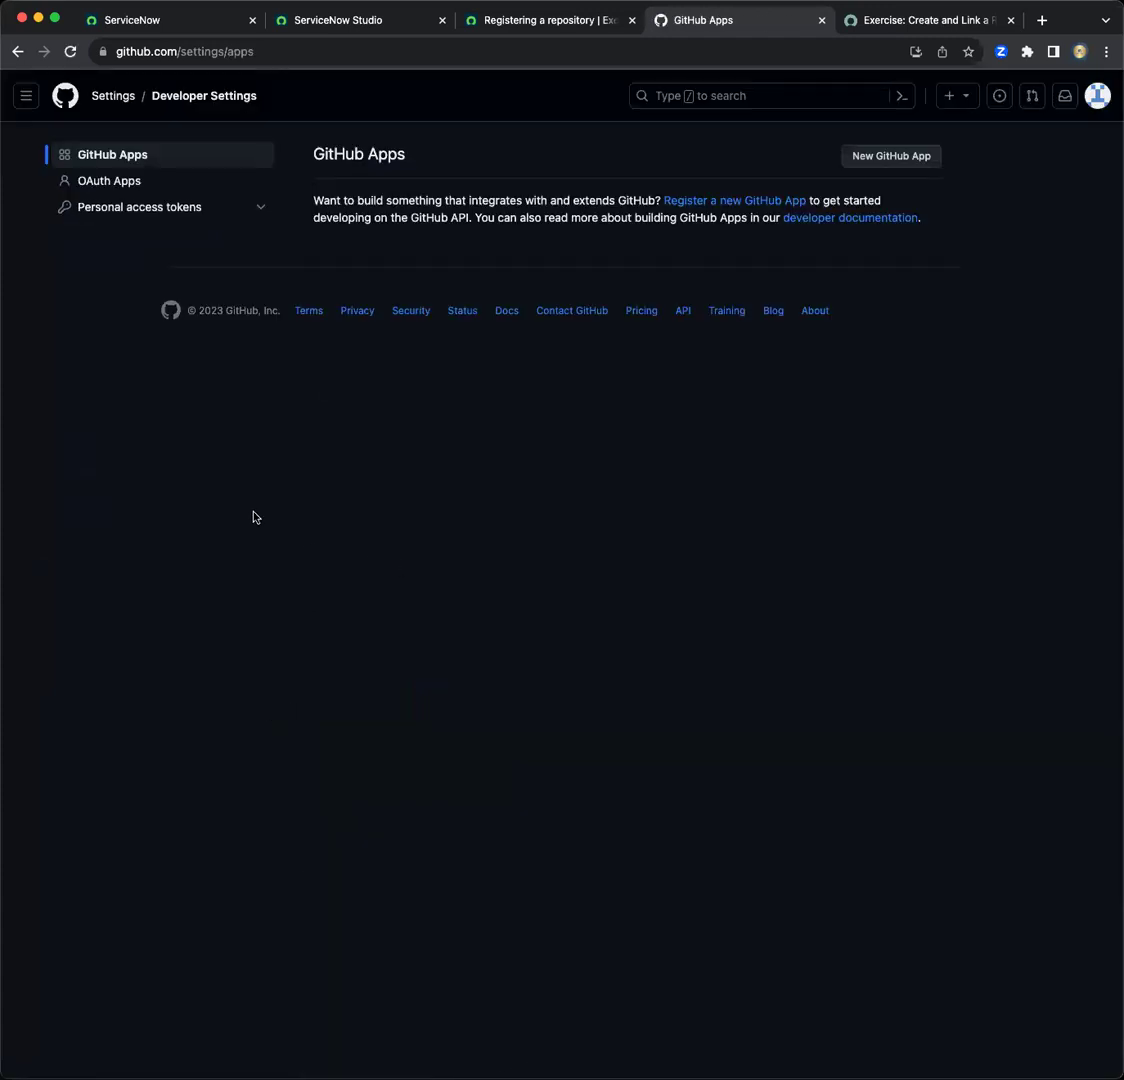
left_click(160, 210)
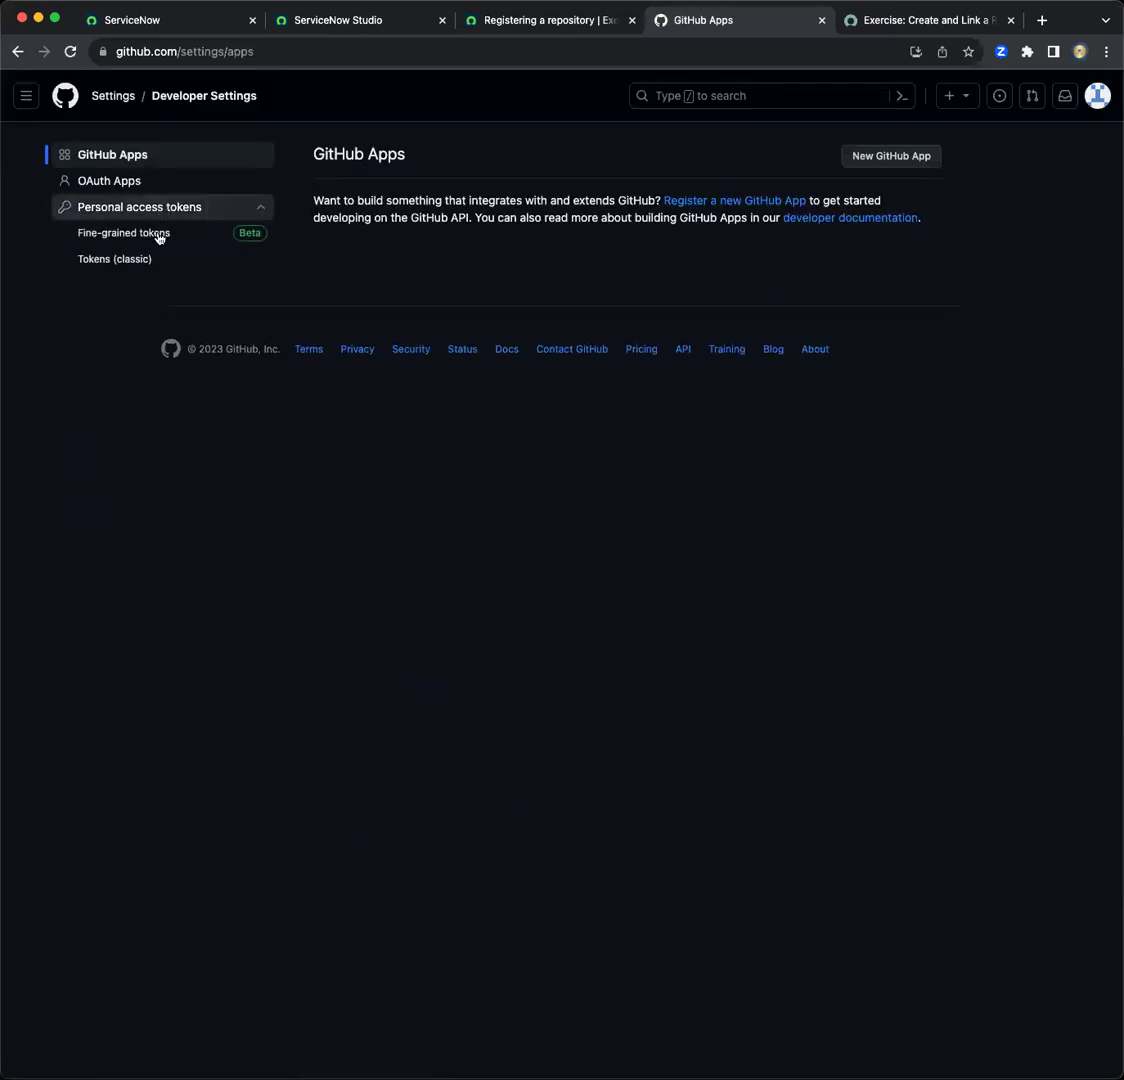
left_click(132, 268)
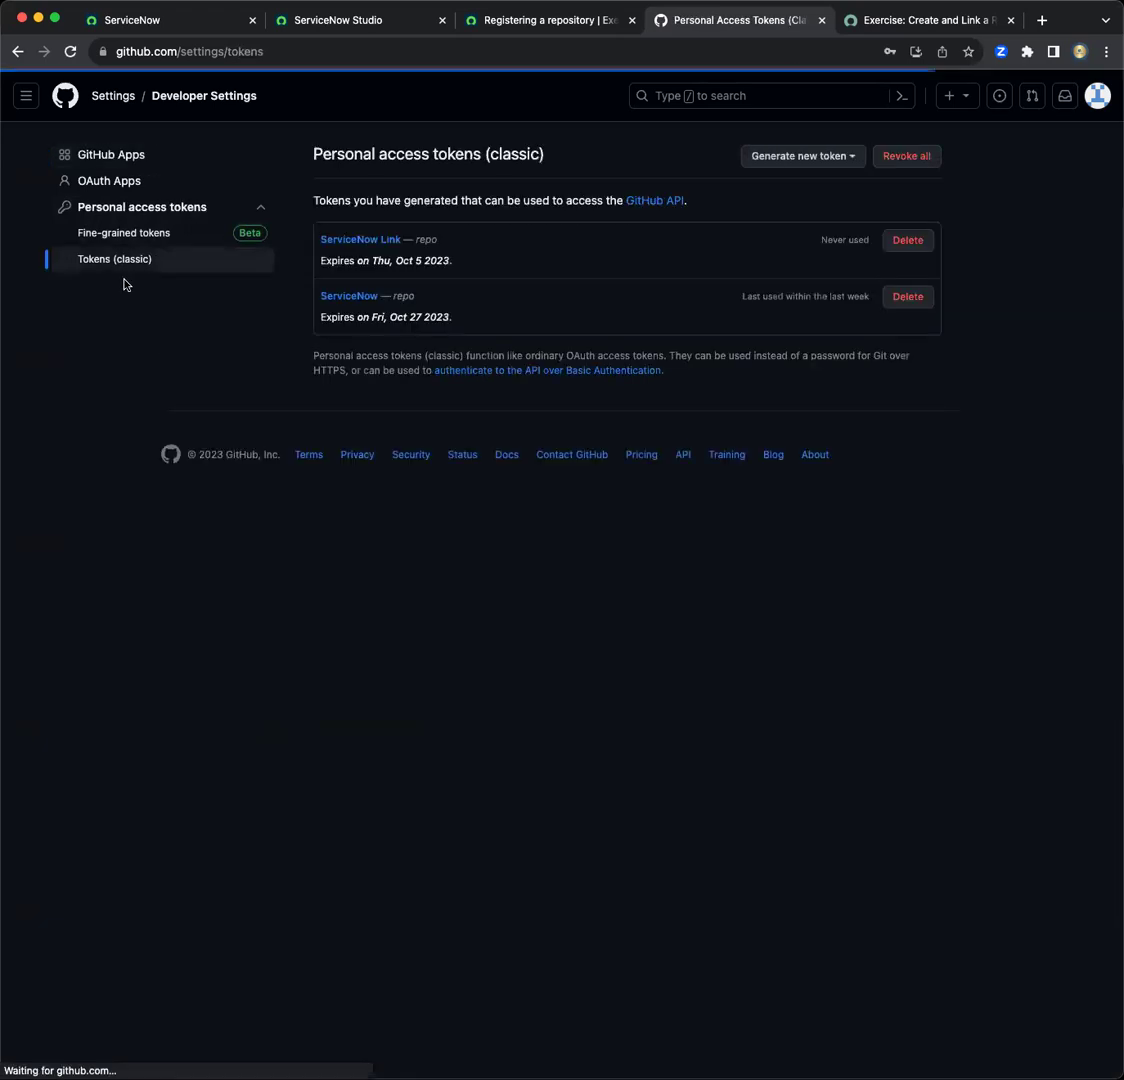
left_click(797, 158)
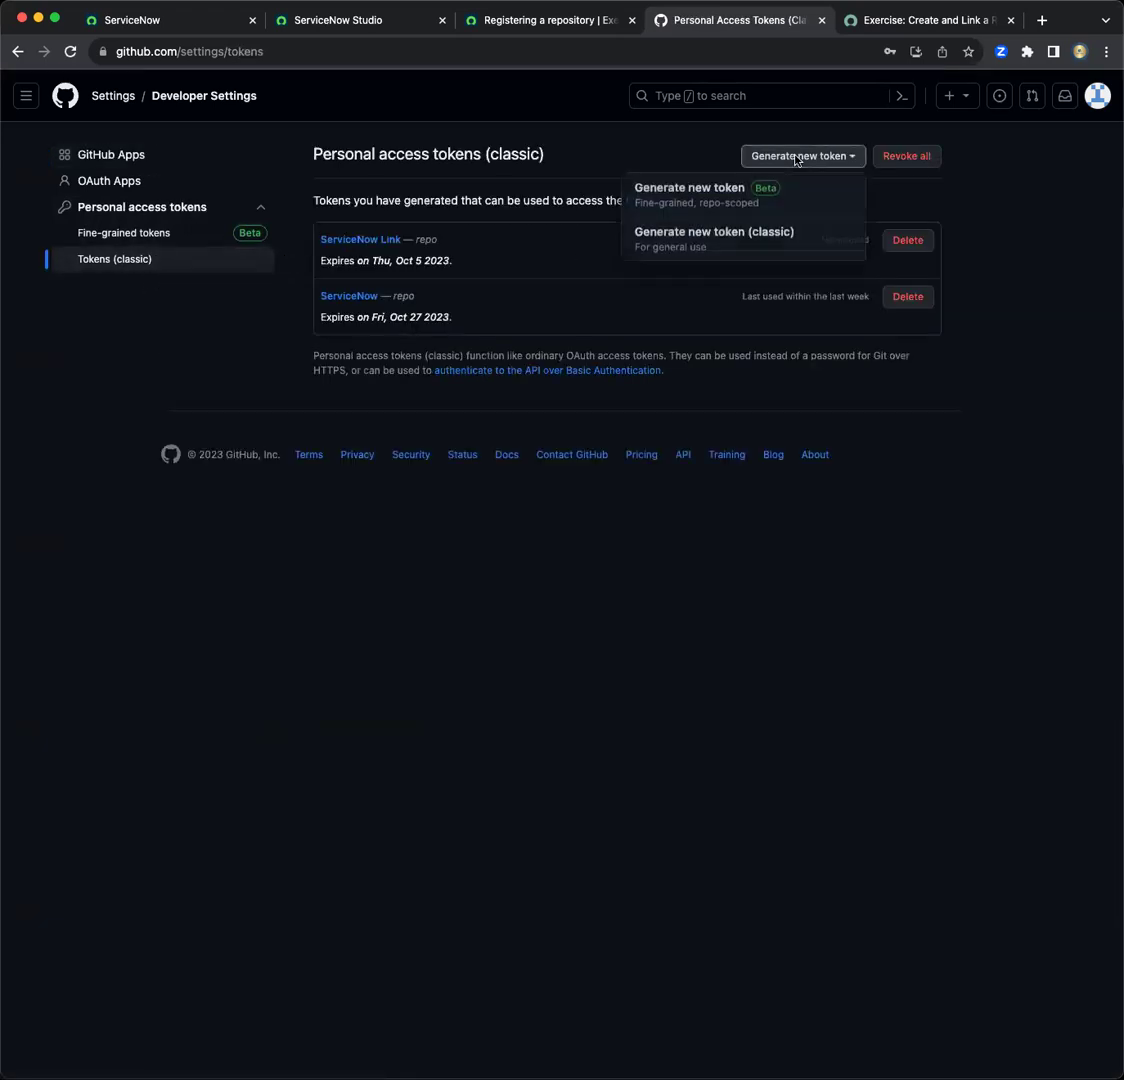
Start a classic token noted SN-Integration with 30-day expiration and full repo scope.
left_click(698, 243)
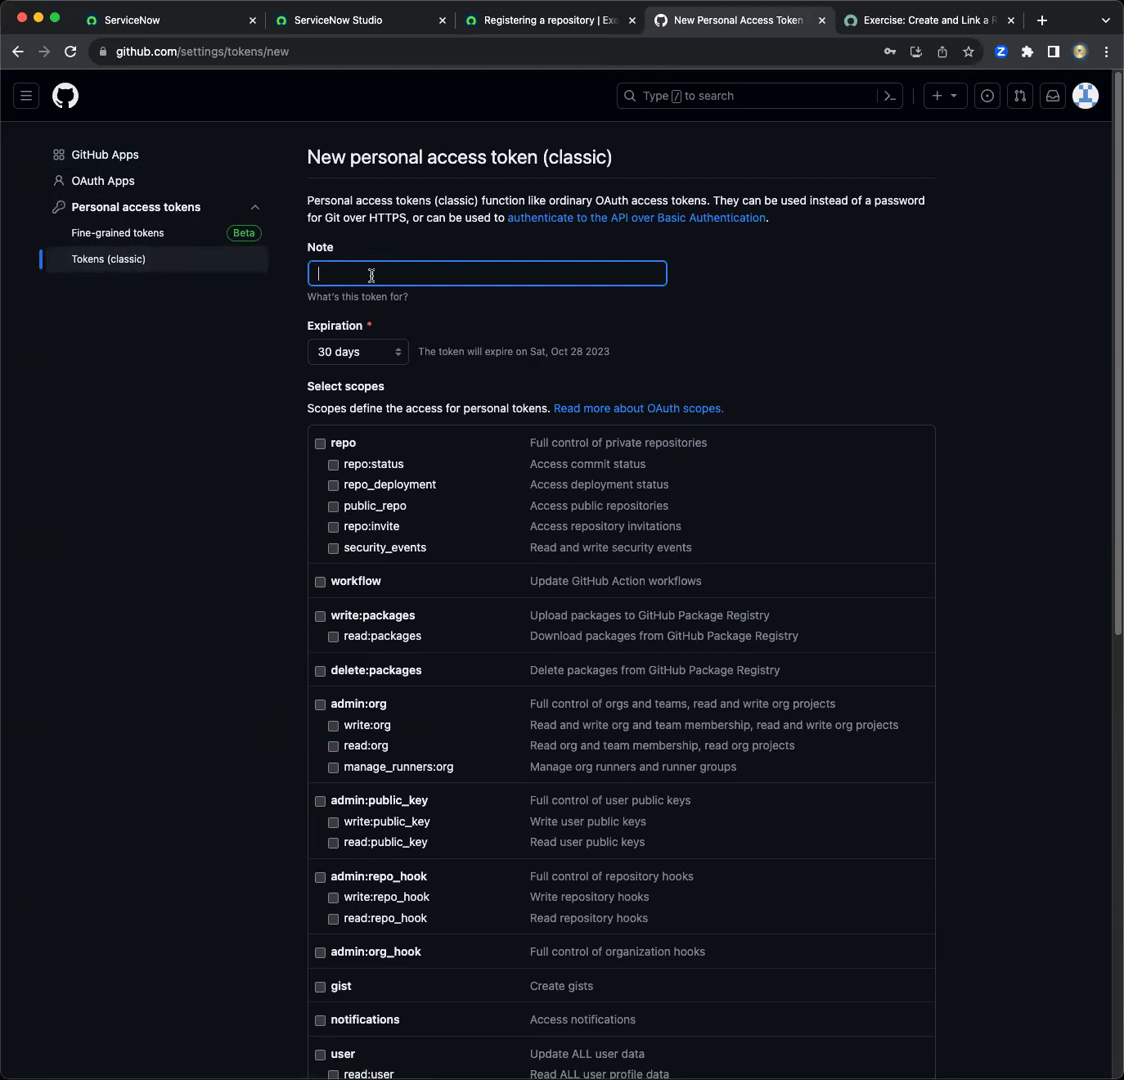
type("SN-Integration")
left_click(366, 351)
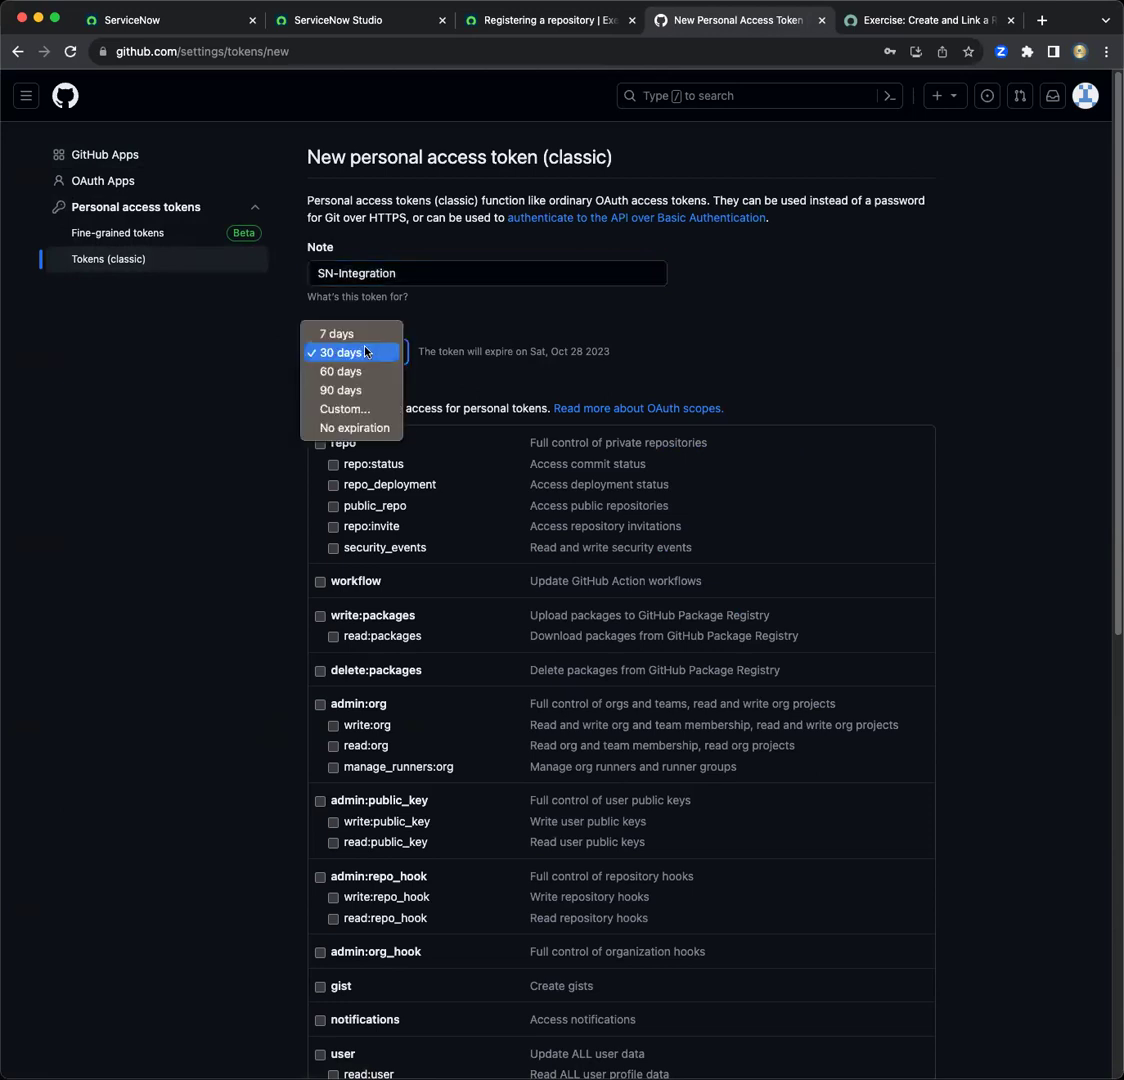
left_click(505, 330)
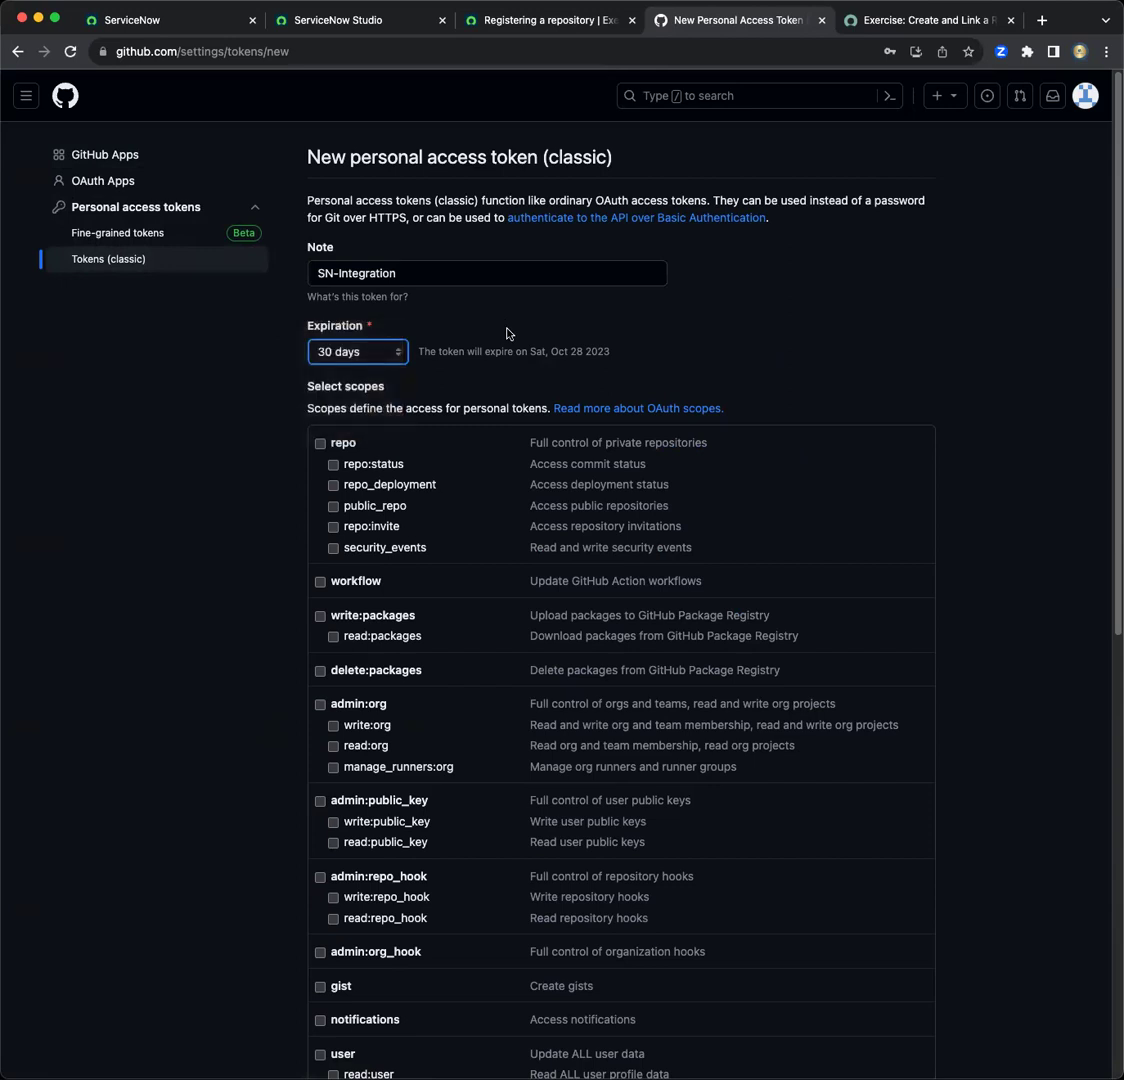
left_click(320, 443)
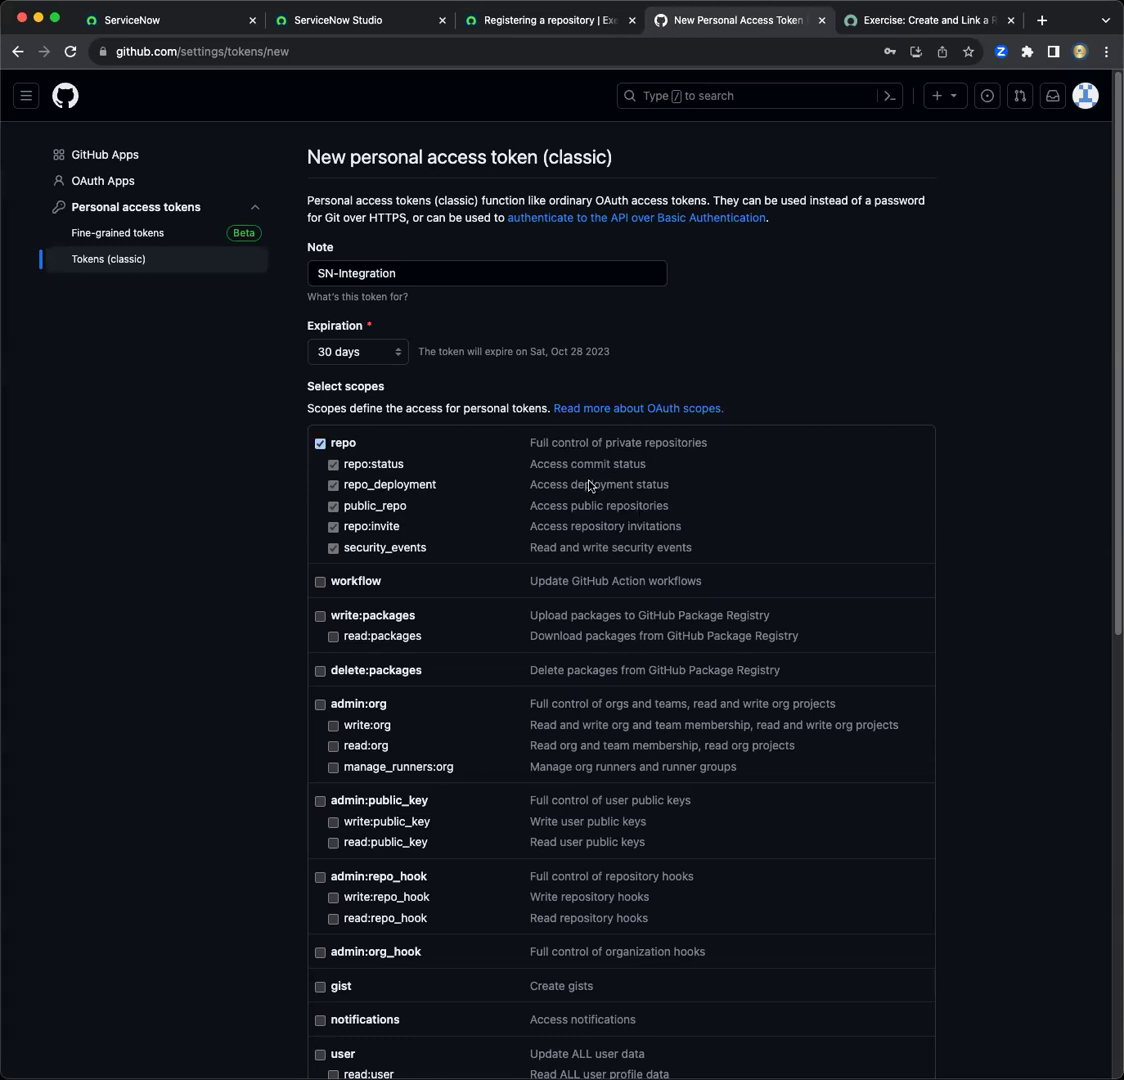
Generate the token, check the account username, and copy the new token.
scroll(590, 487, "down", 6)
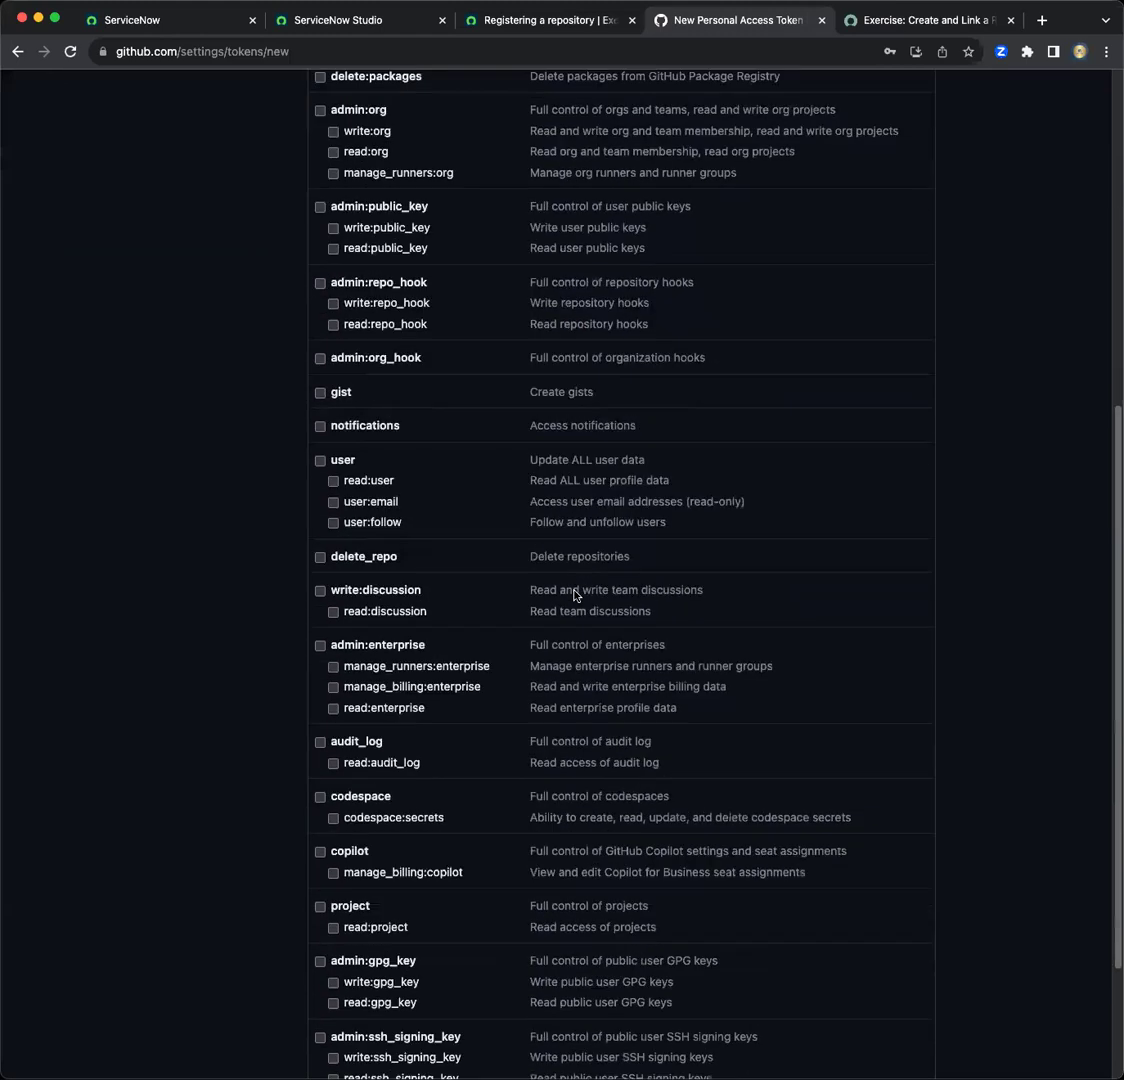
scroll(575, 596, "down", 3)
left_click(381, 931)
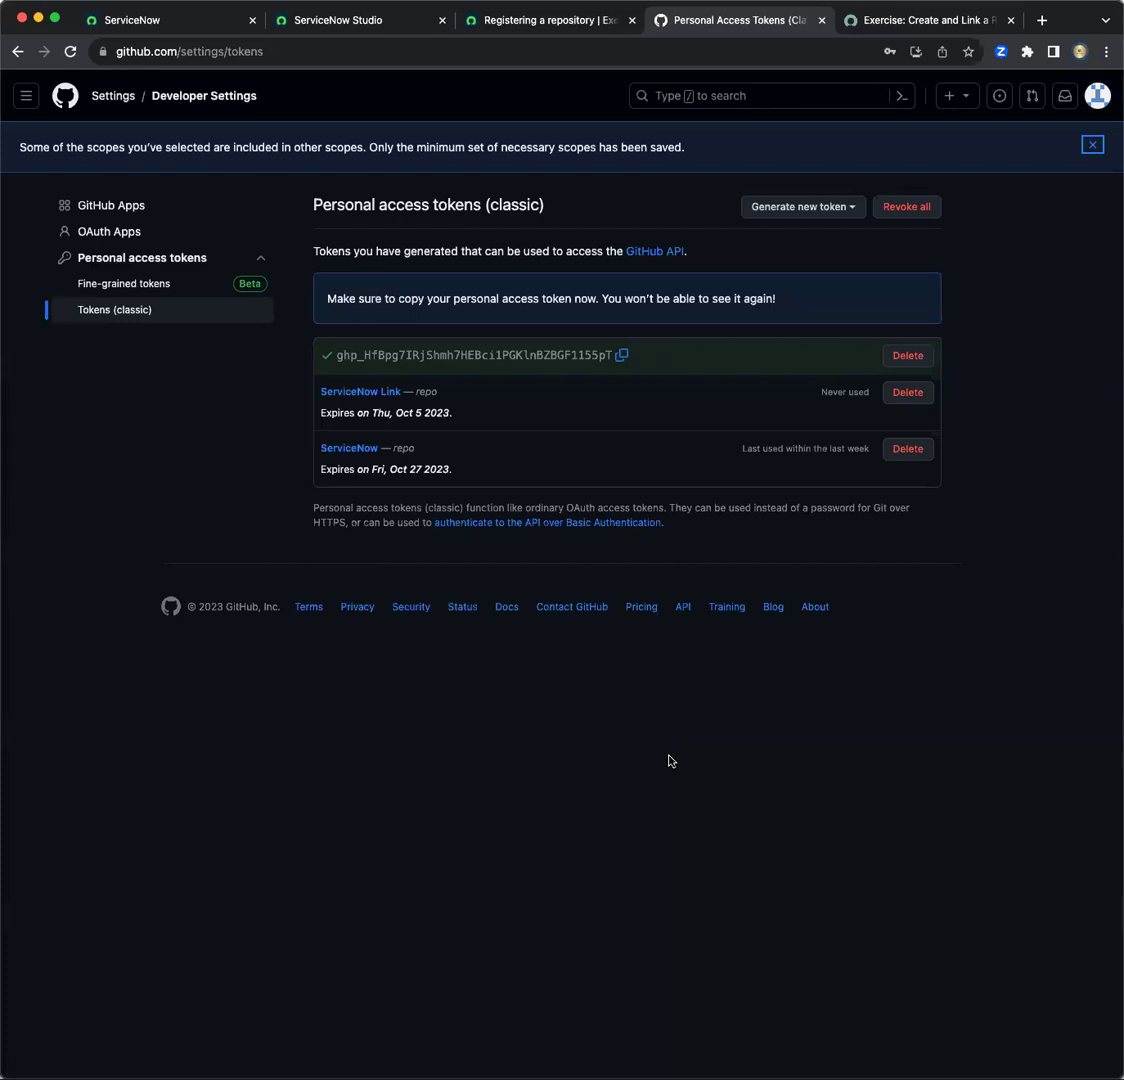
left_click(1097, 95)
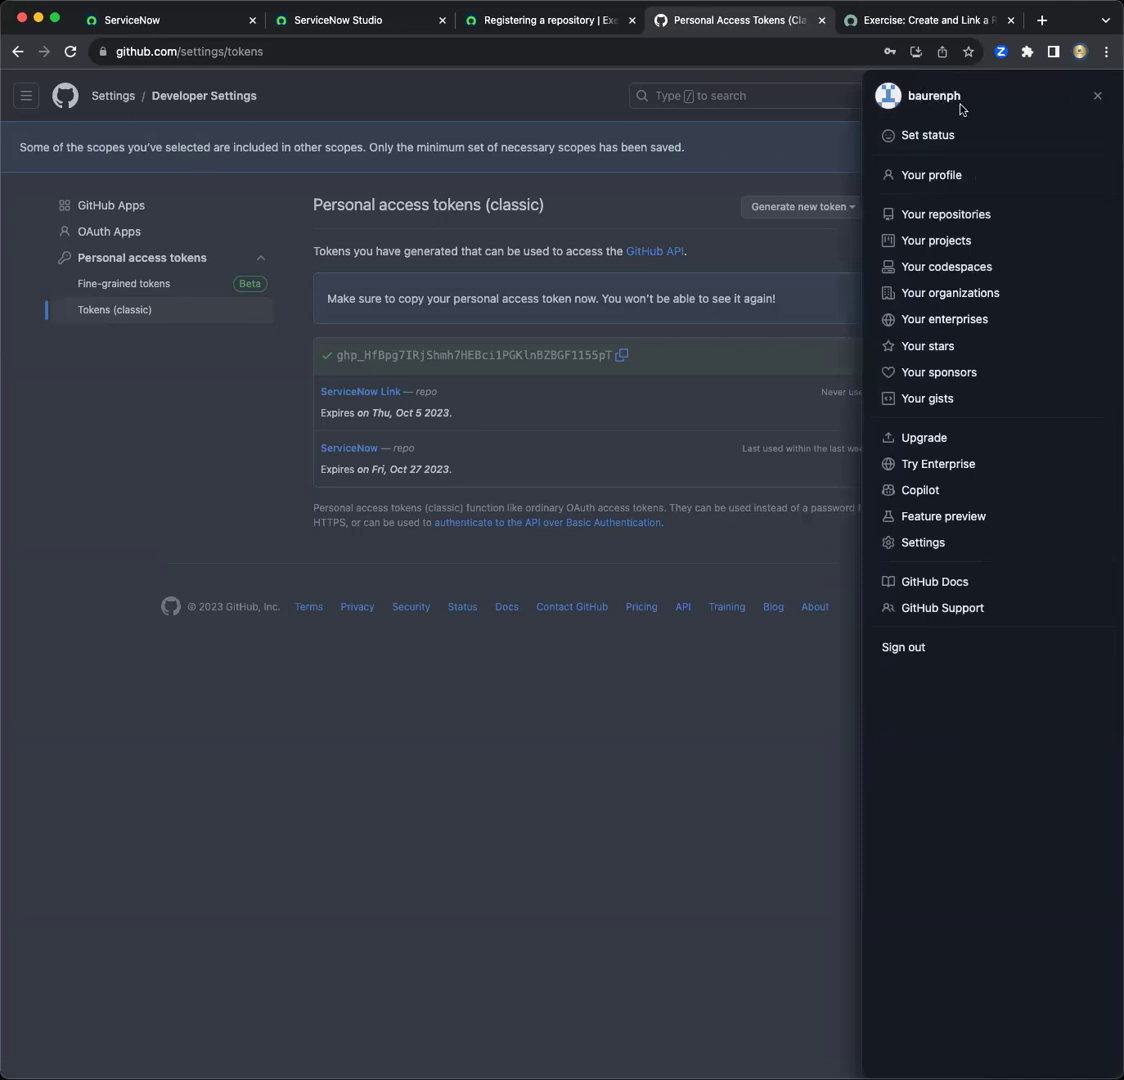
left_click(675, 207)
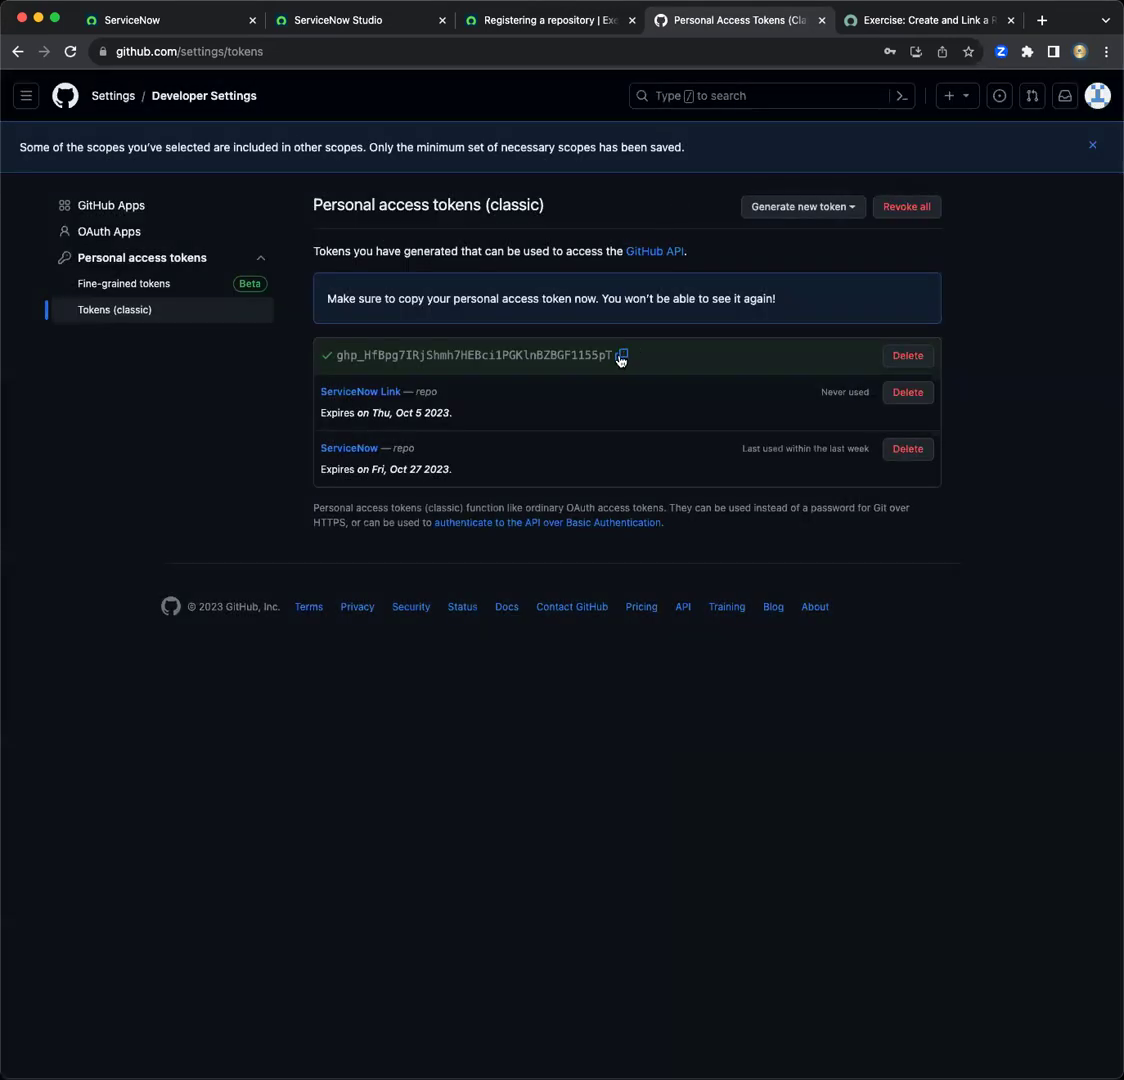
left_click(621, 358)
In ServiceNow, filter the navigator for 'connection' and open the Credentials list.
left_click(185, 25)
left_click(176, 90)
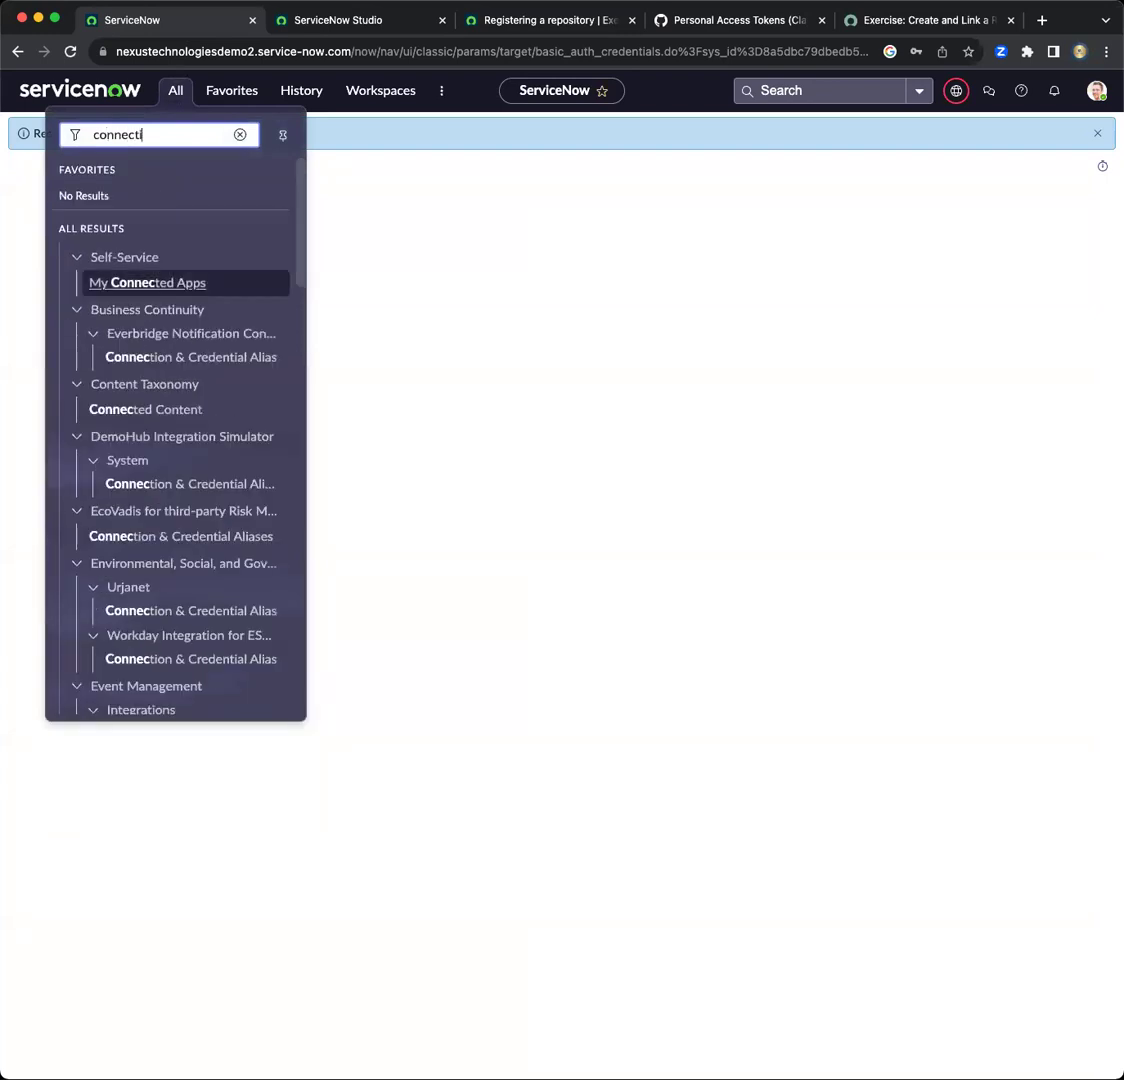
type("on")
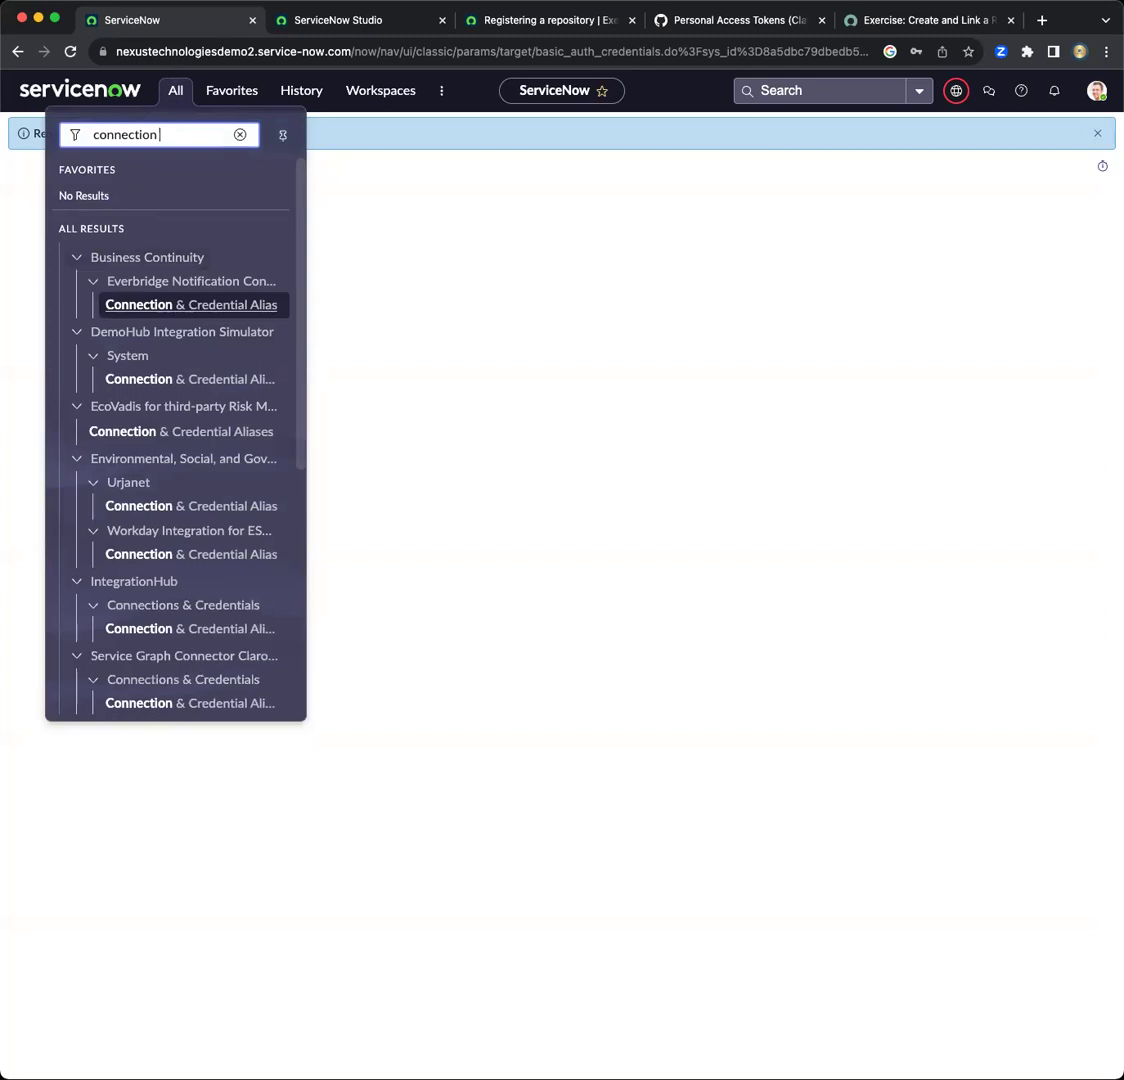
key("BackSpace")
scroll(183, 252, "down", 10)
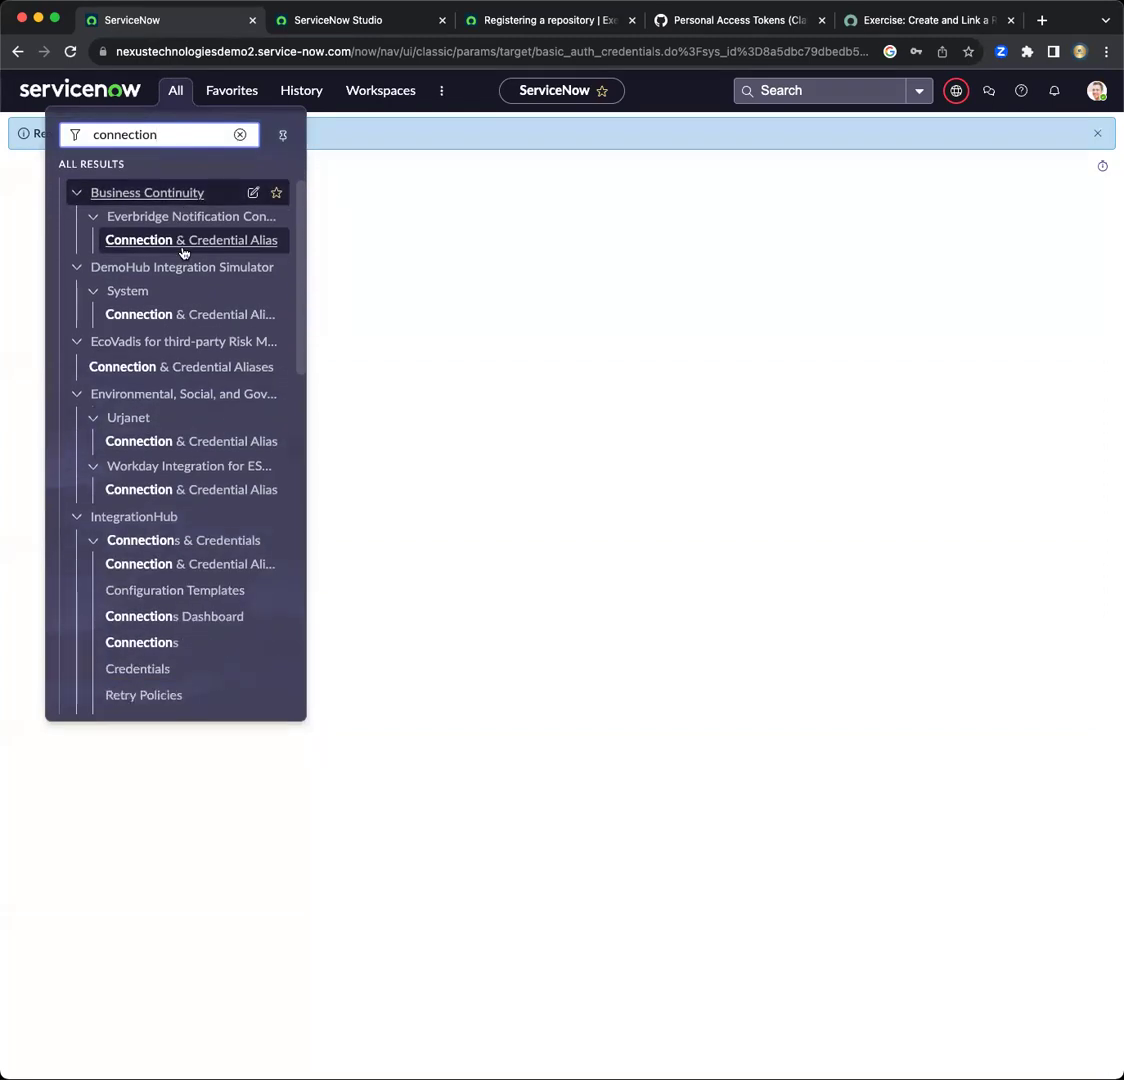
scroll(197, 309, "down", 7)
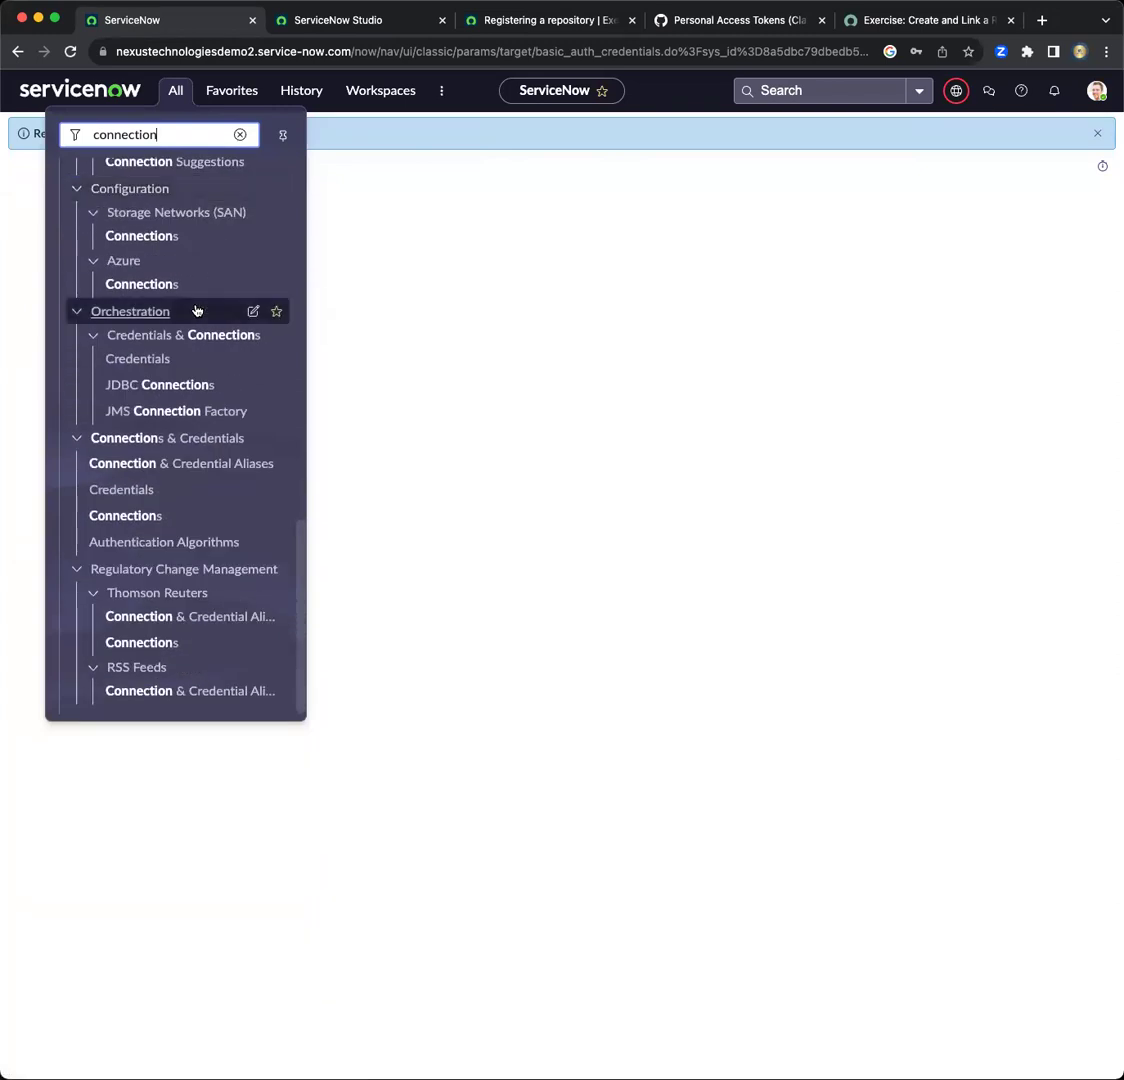
left_click(141, 494)
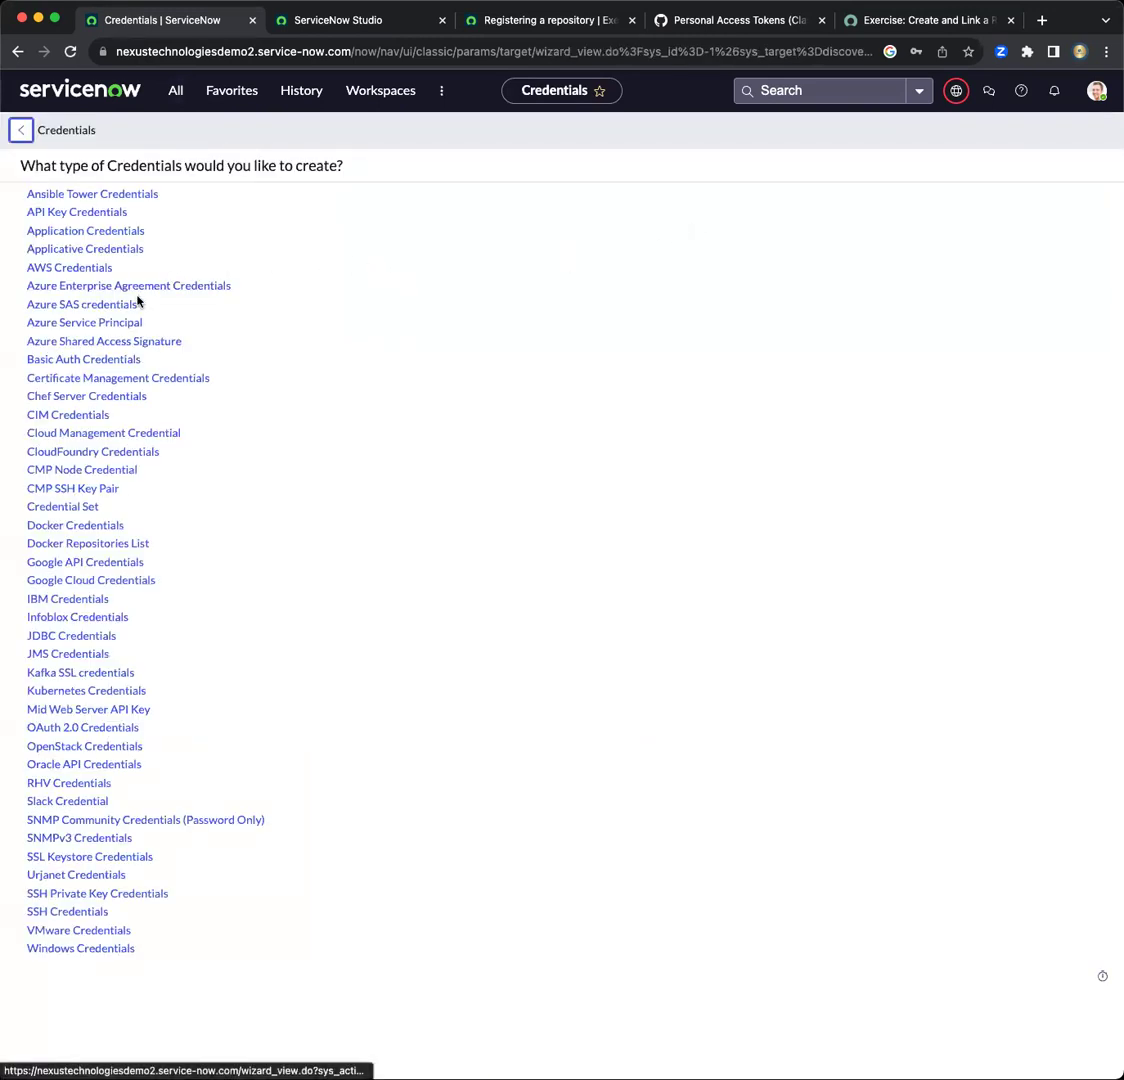
Create a new Basic Auth credential named 'Github - New'.
left_click(90, 359)
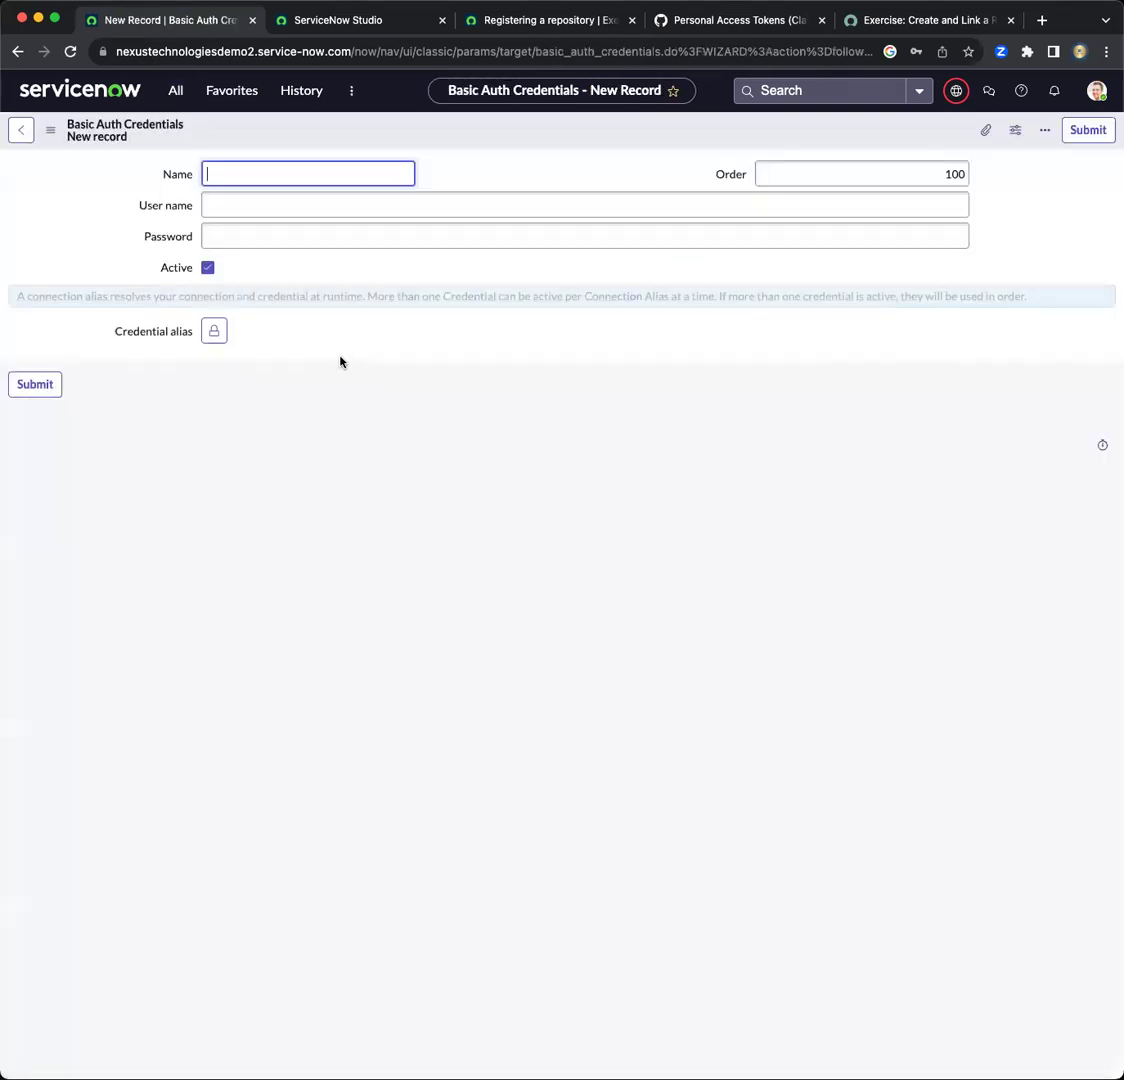
type("G")
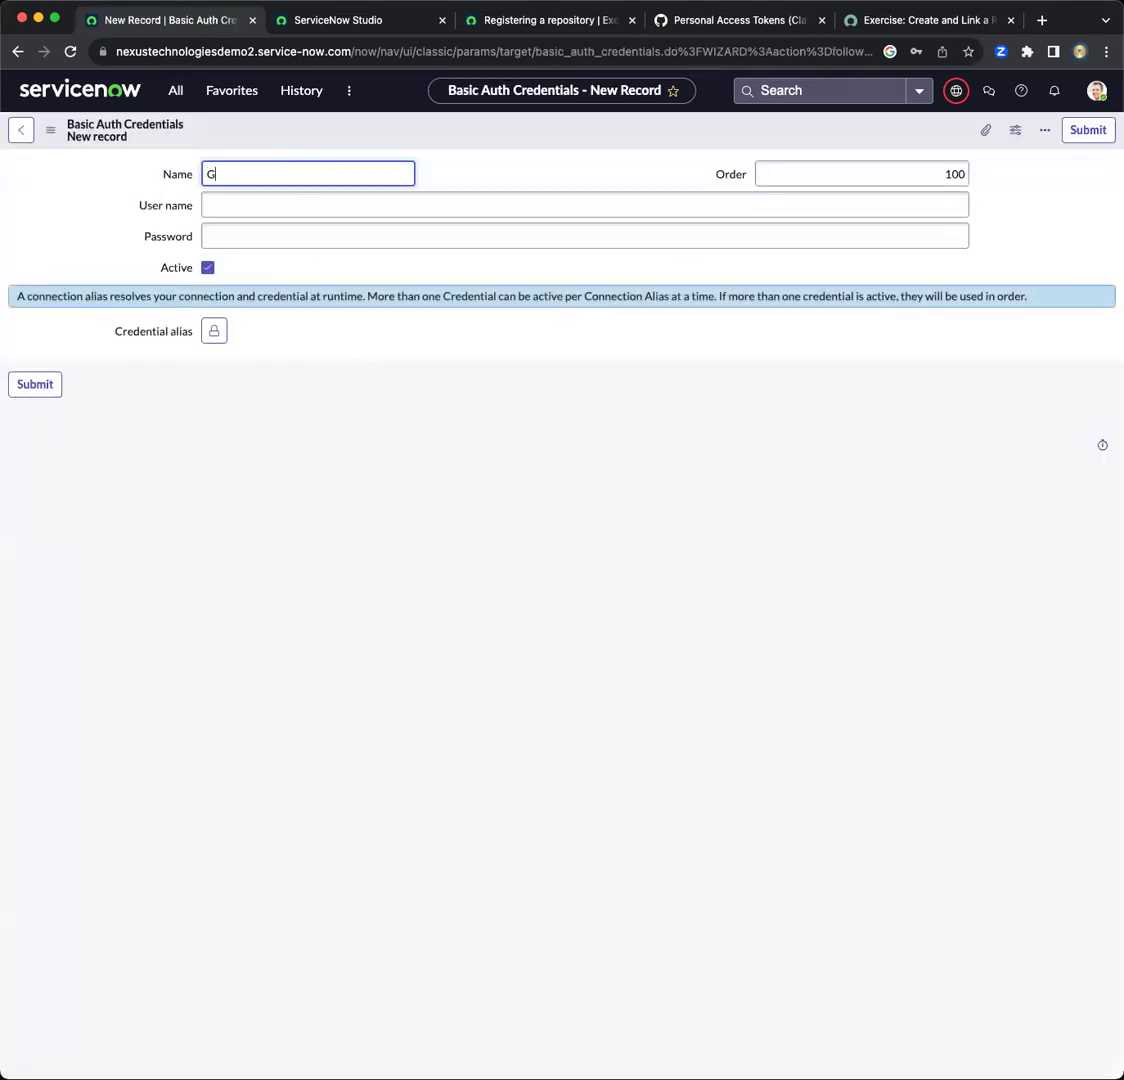
type("ithub - BAur")
key("BackSpace")
key("BackSpace")
type("New")
Copy the GitHub token again and paste it as the credential's password.
left_click(912, 20)
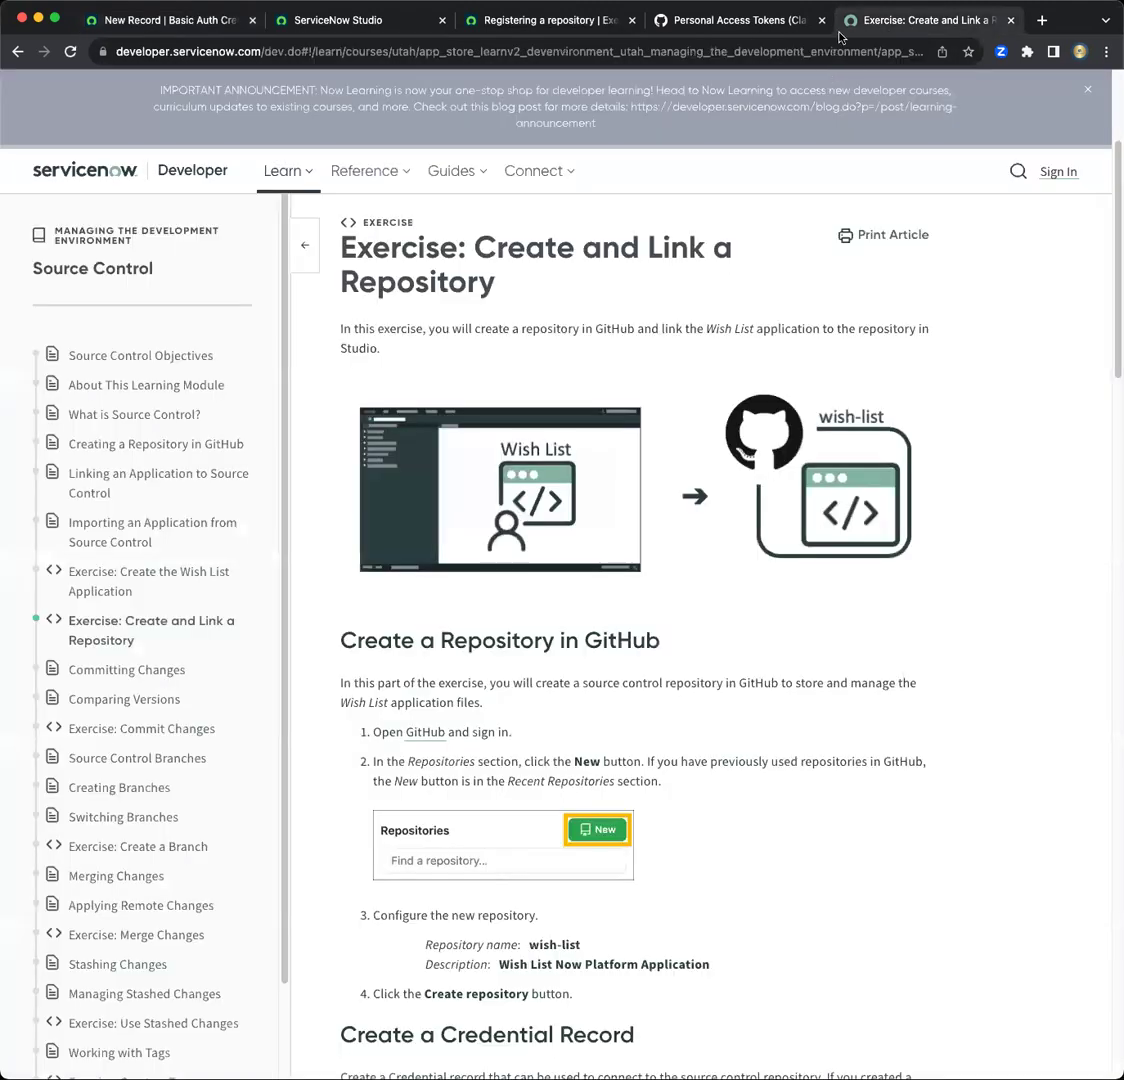
left_click(678, 20)
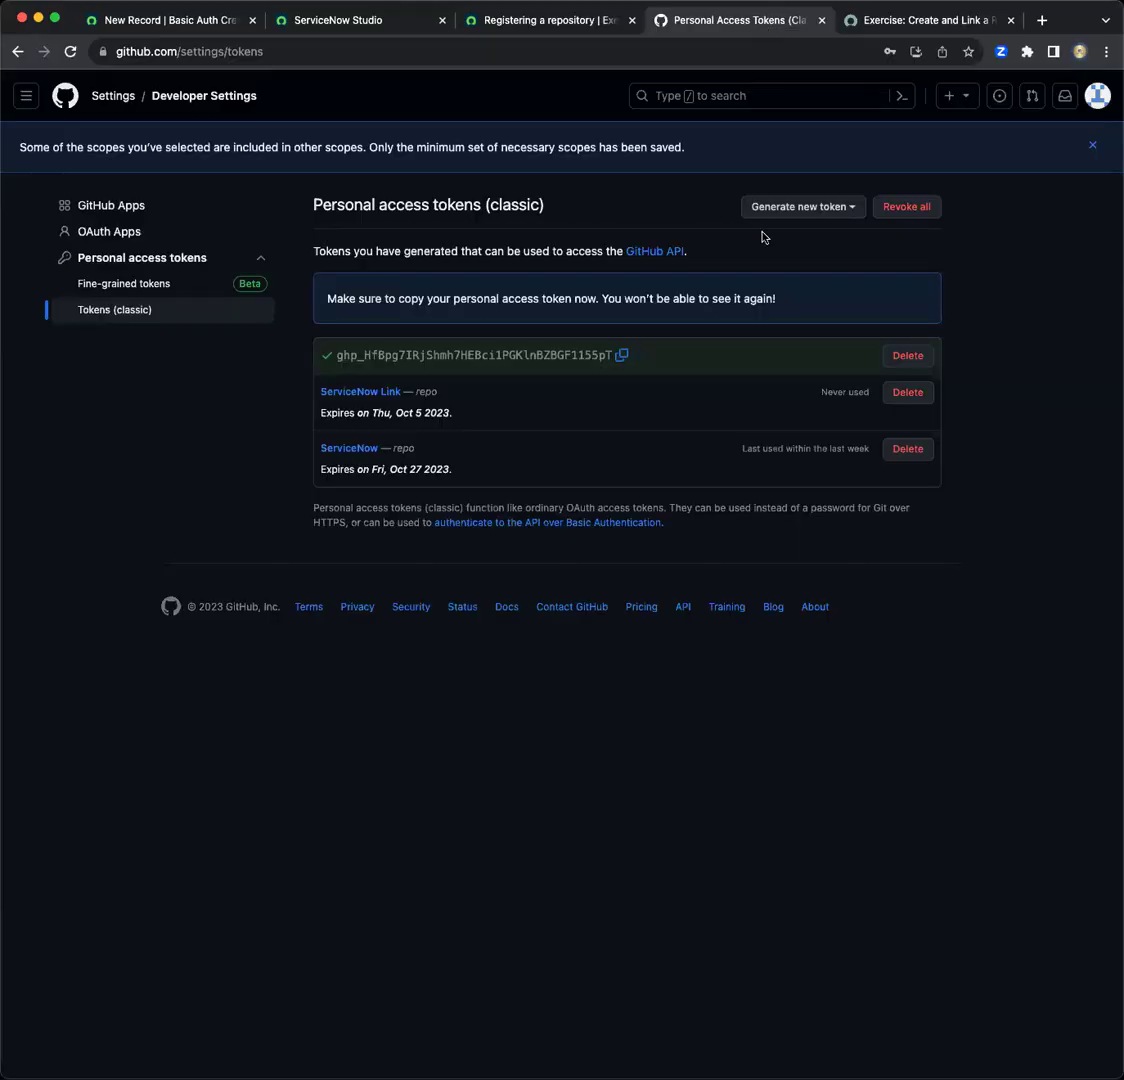
left_click(621, 355)
left_click(183, 22)
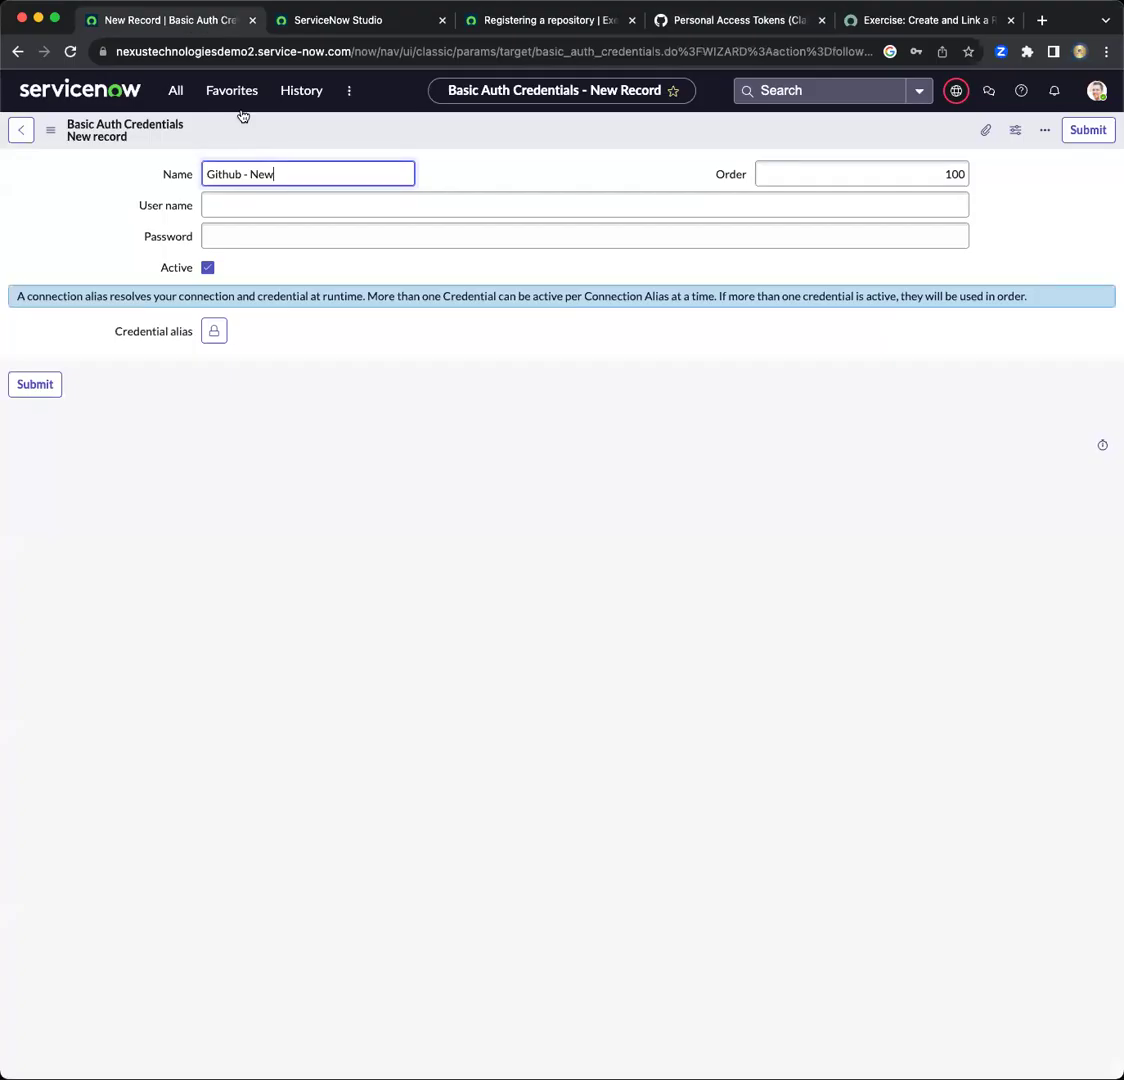
left_click(296, 237)
key("super+v")
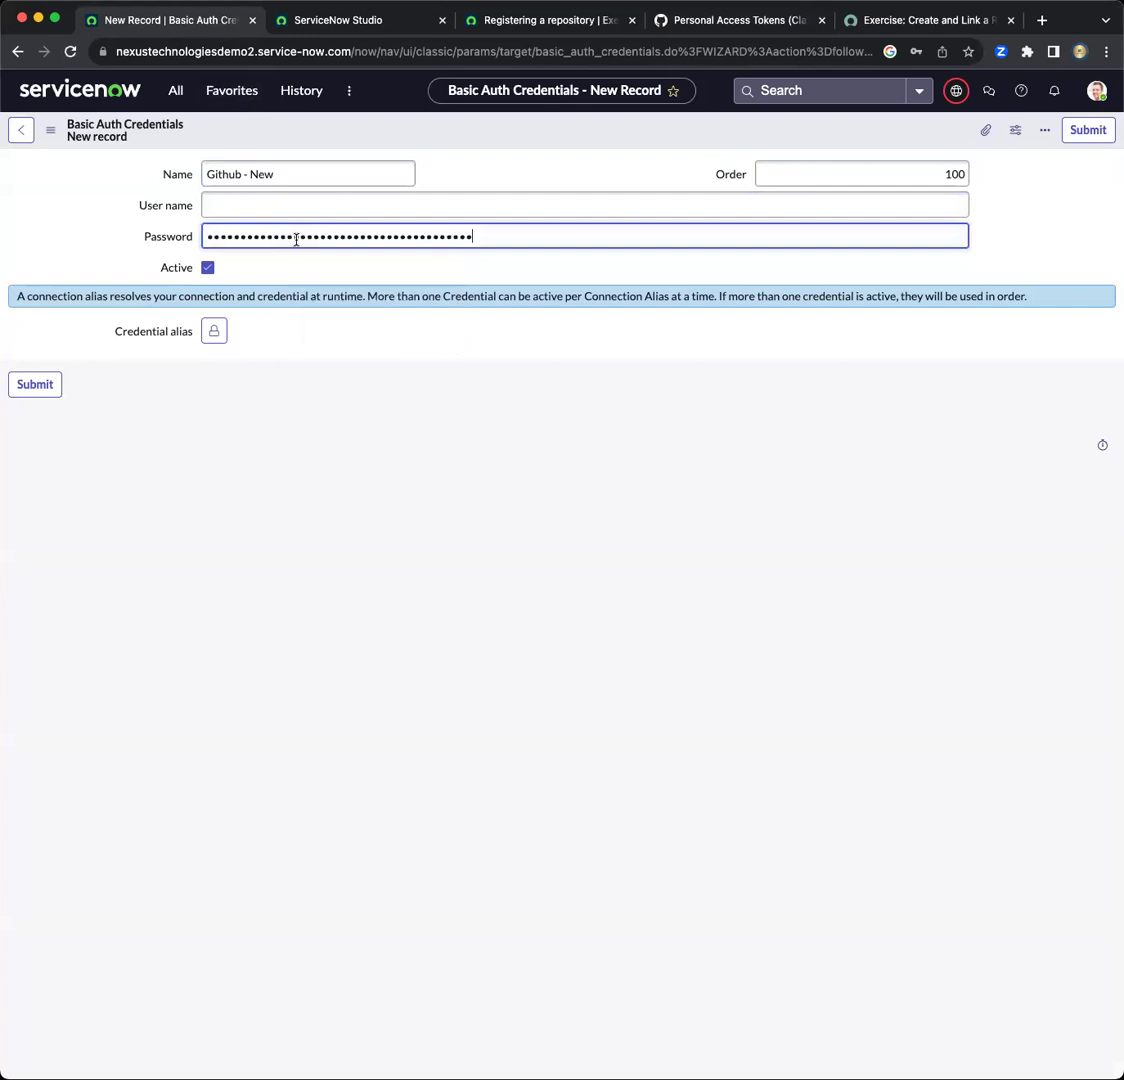
Enter the GitHub account username as the user name and save the credential.
left_click(494, 208)
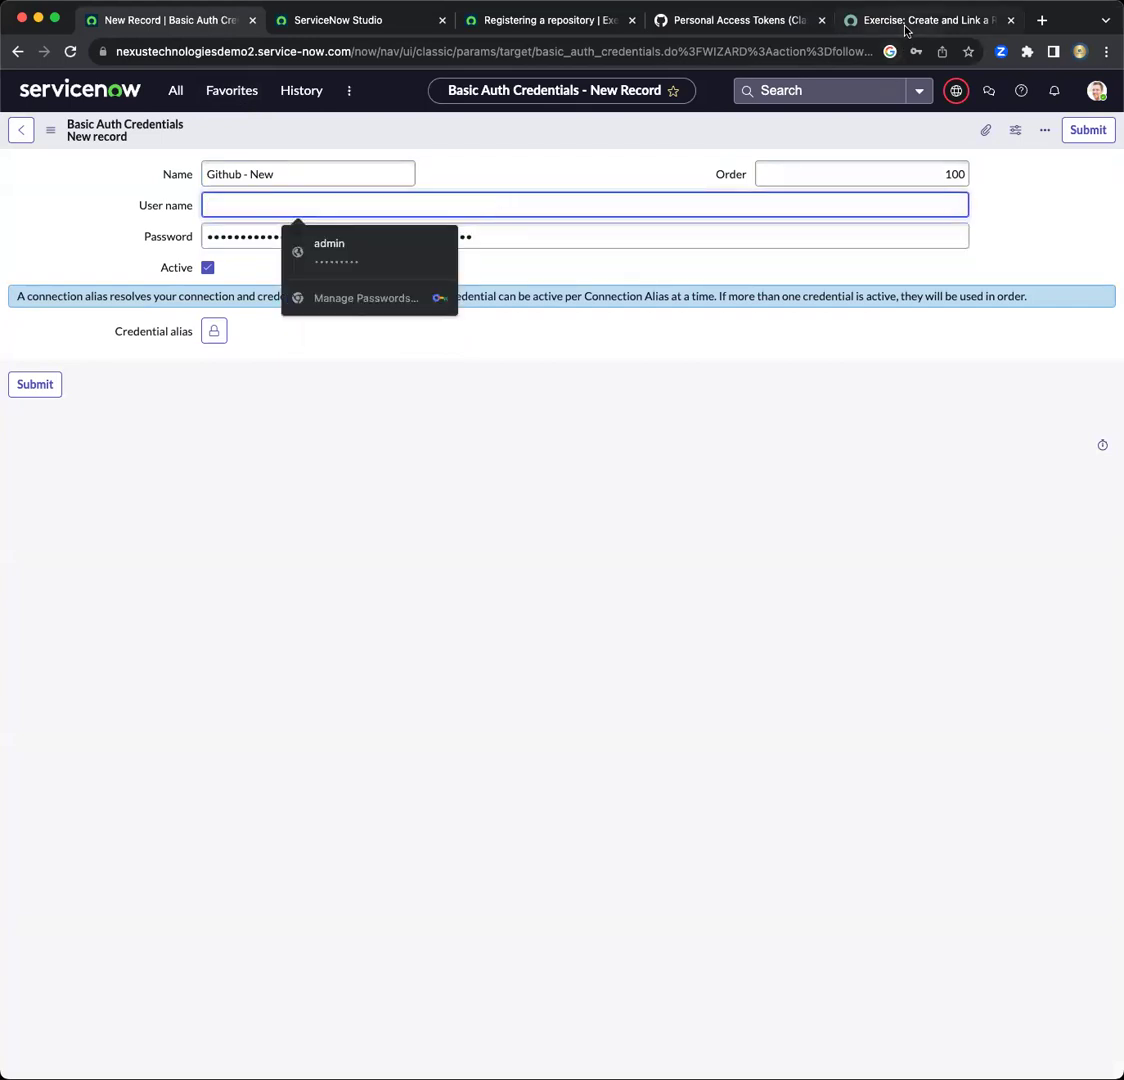
left_click(715, 20)
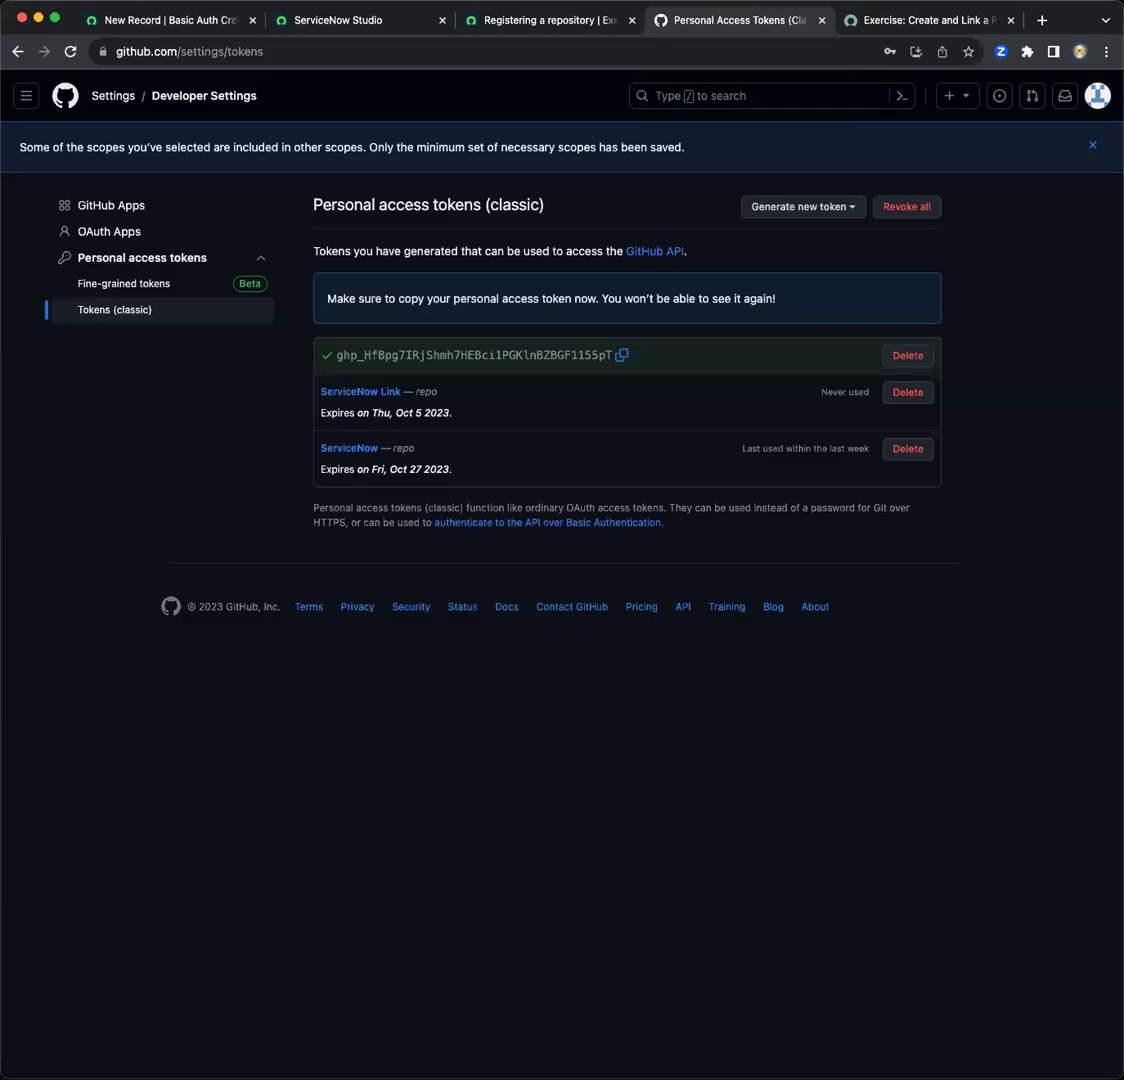
left_click(1097, 96)
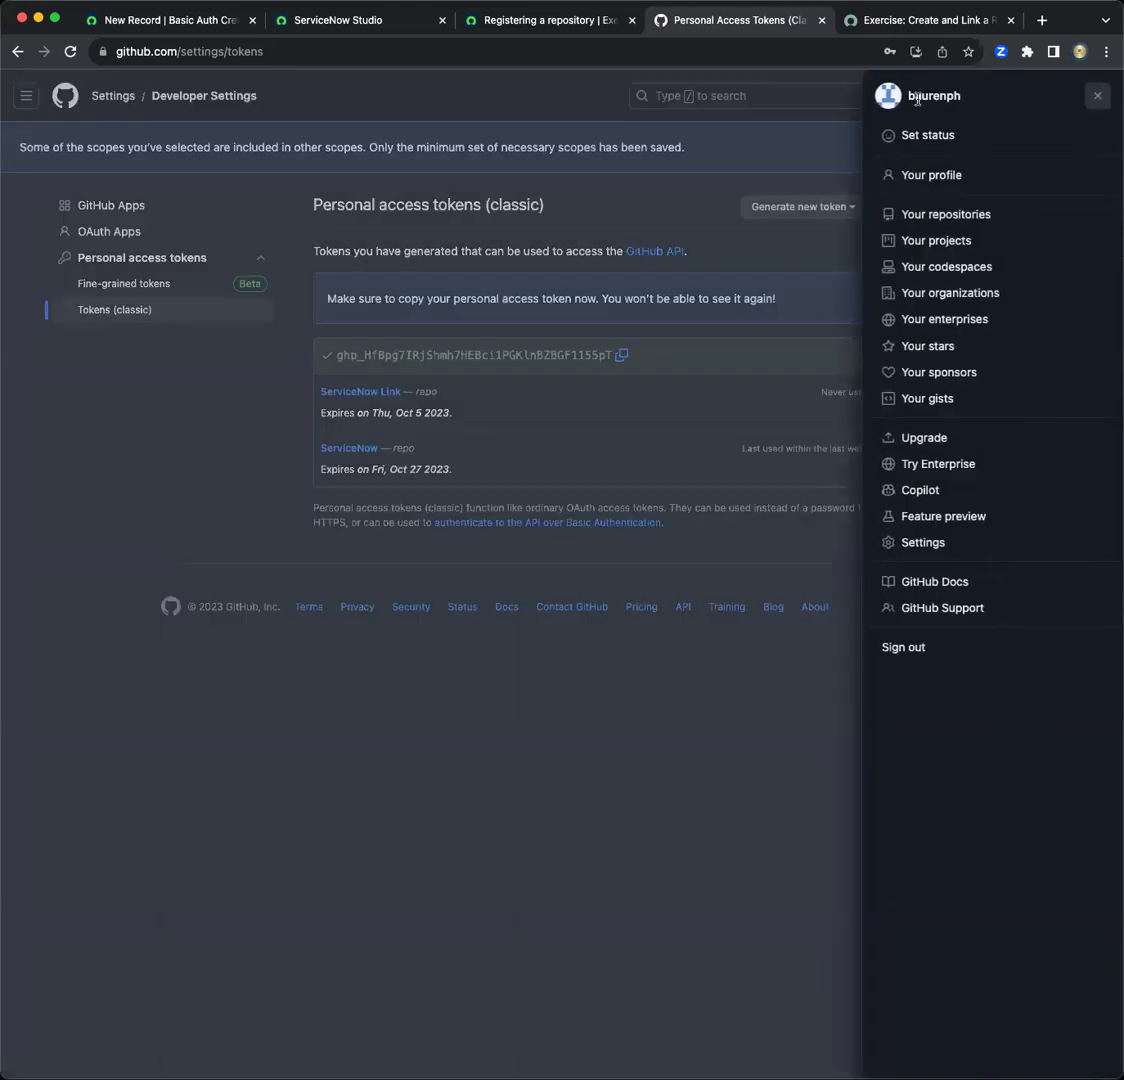
left_click(114, 25)
left_click(221, 206)
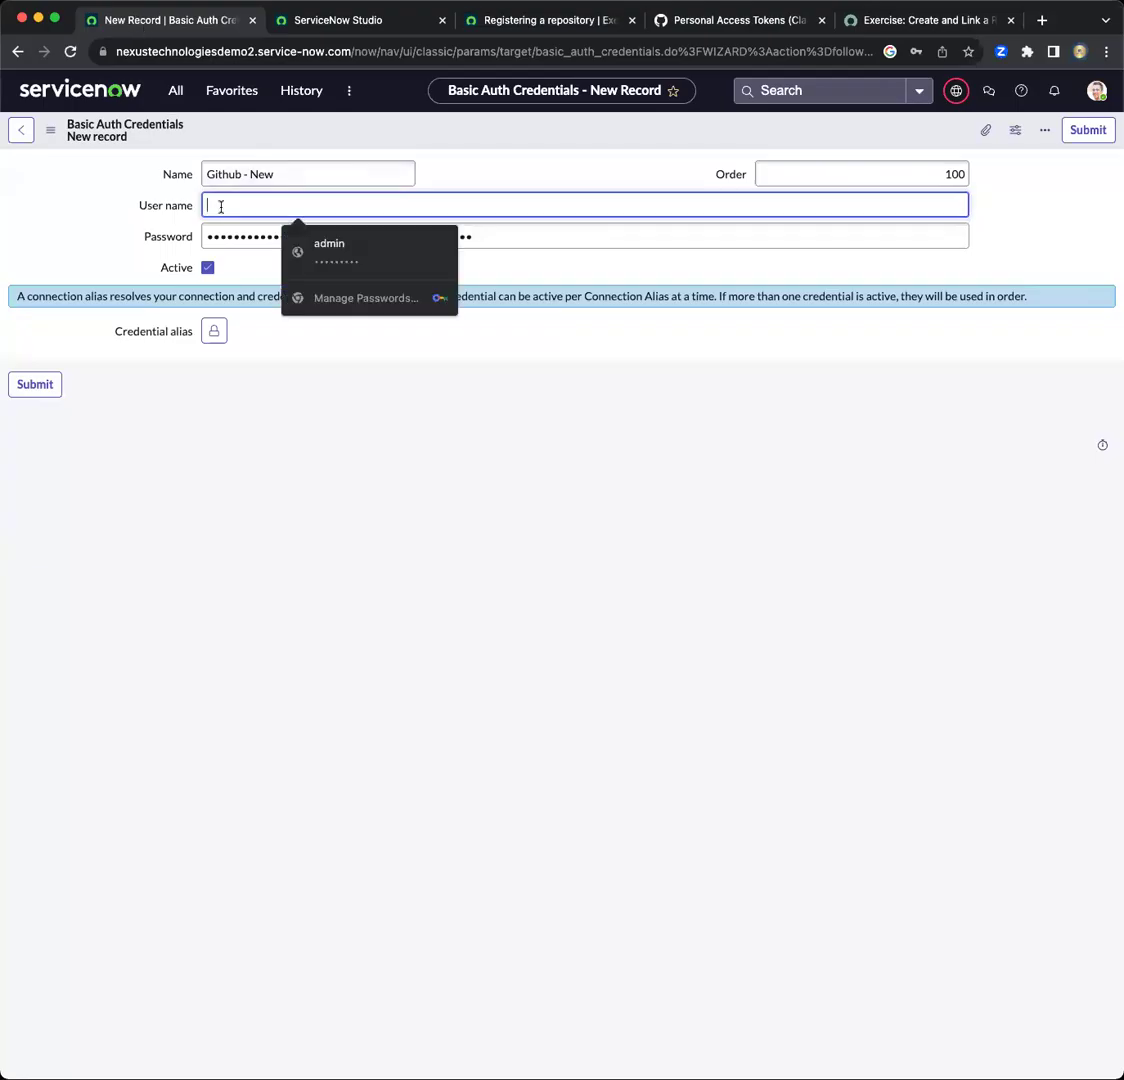
type("baurenph")
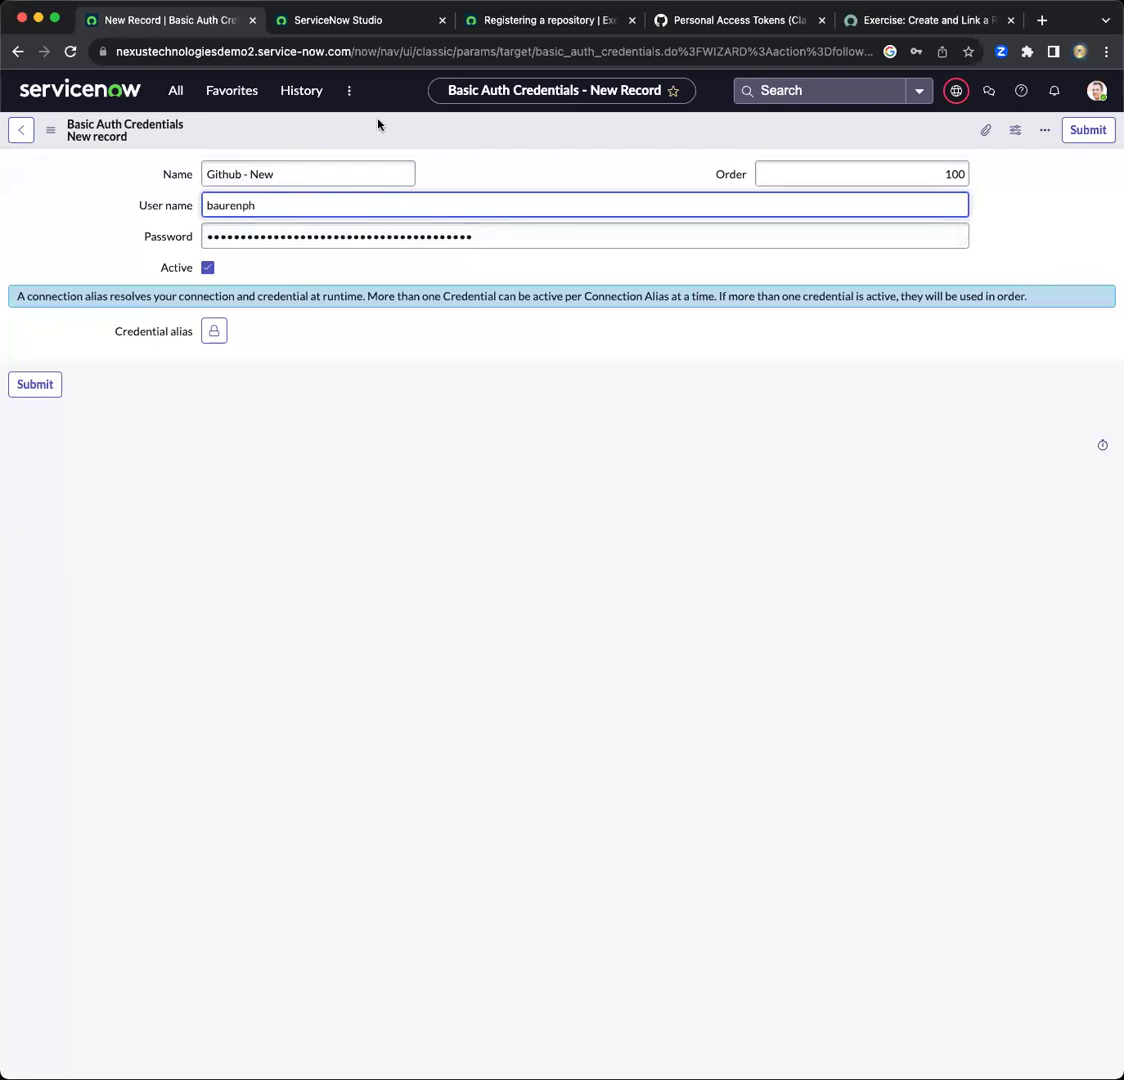
right_click(380, 123)
left_click(408, 132)
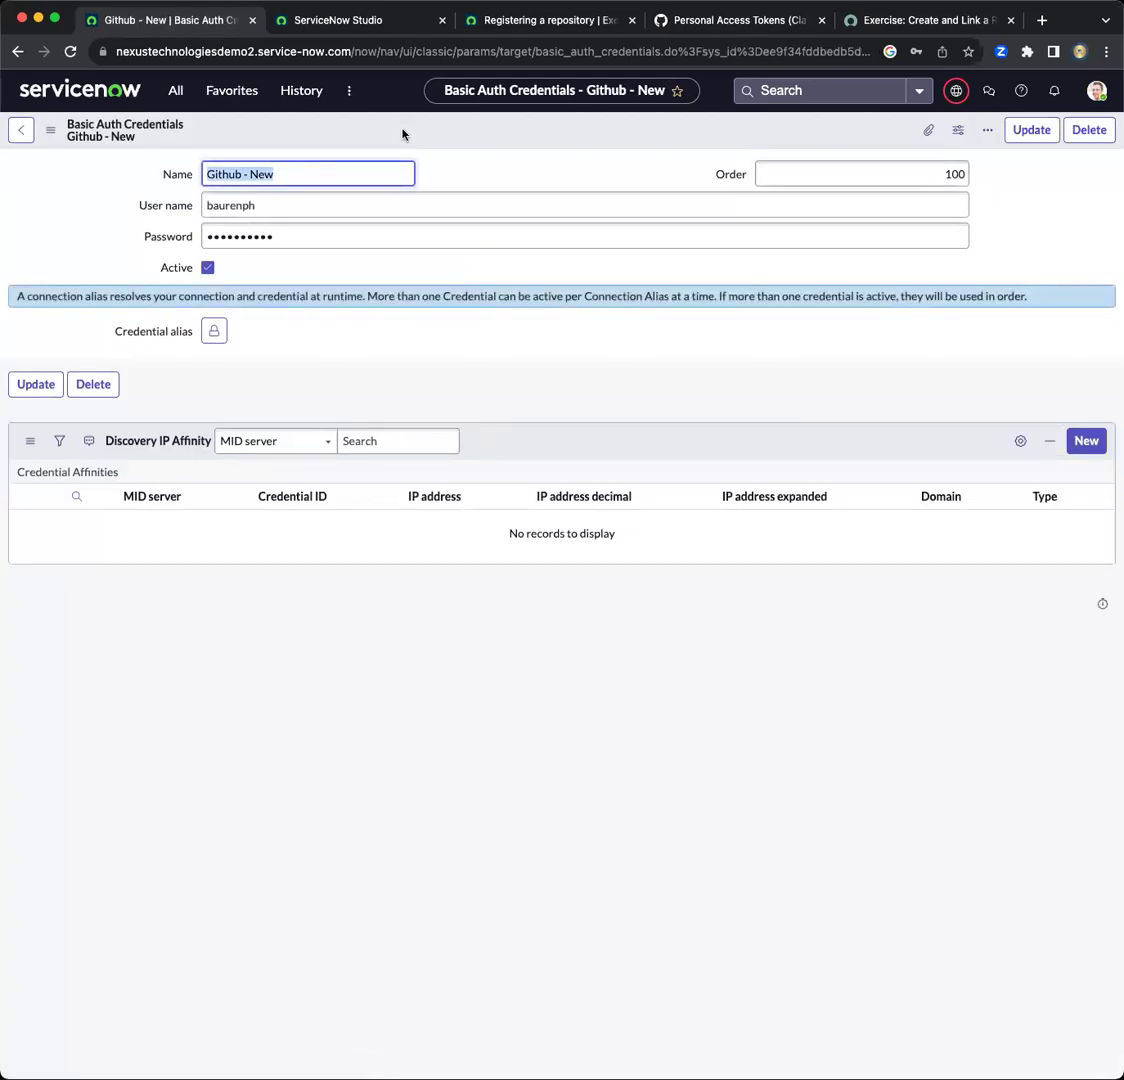
In Studio, choose Source Control > Link To Source Control.
left_click(342, 21)
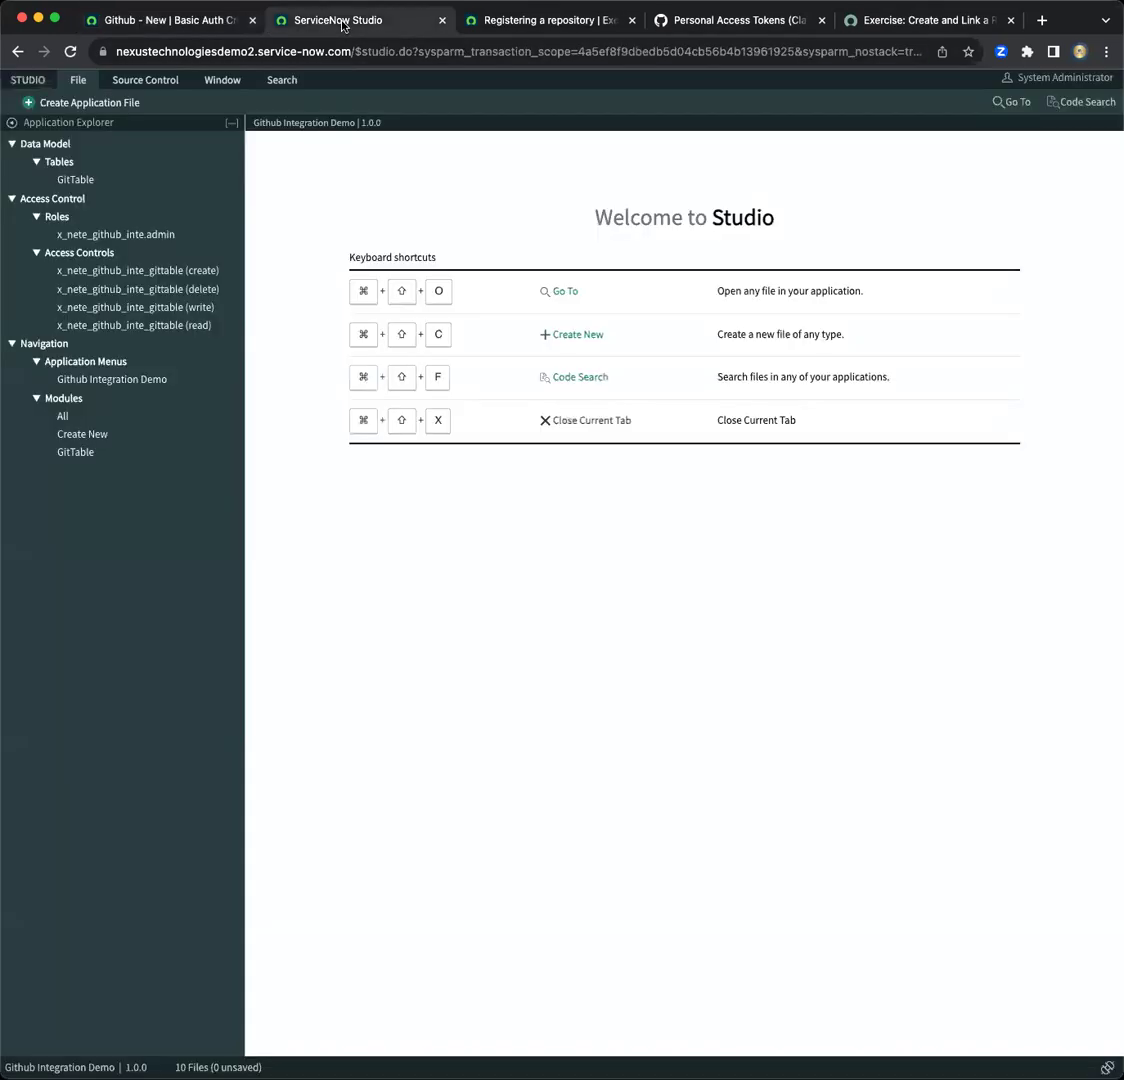
left_click(176, 83)
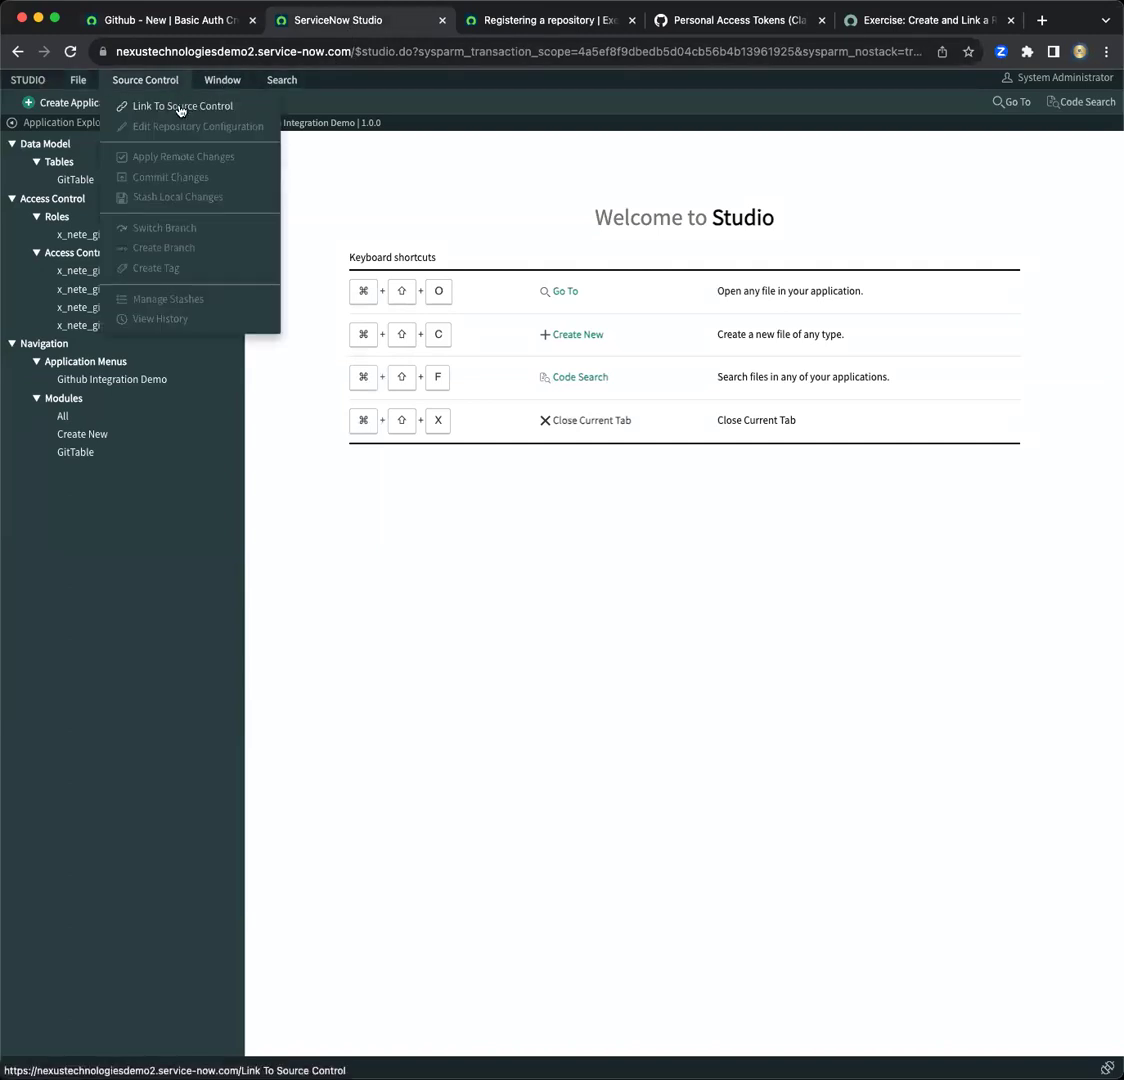
left_click(181, 107)
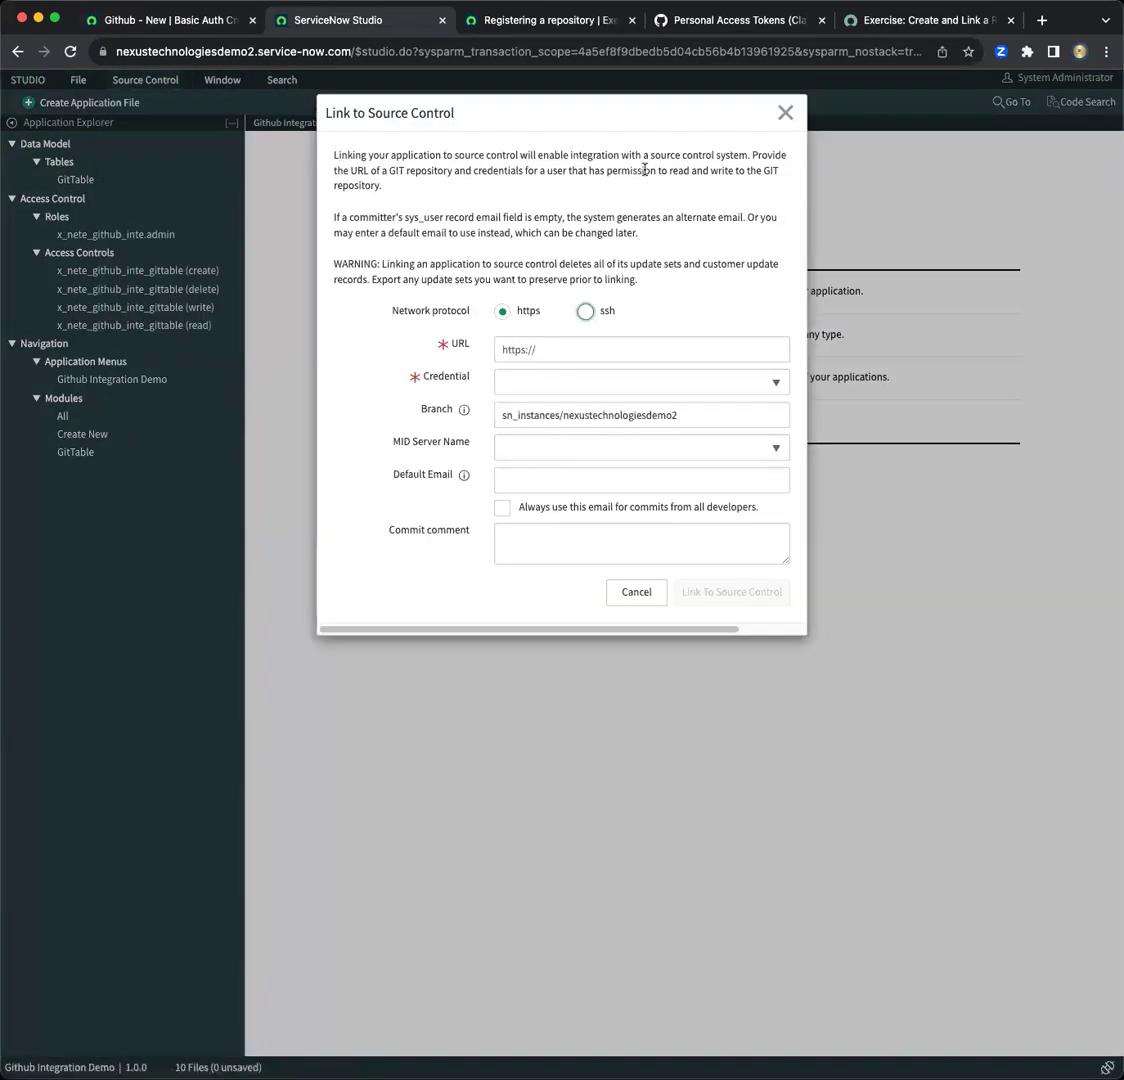
Open the ServiceNowIntegration repository from GitHub's navigation panel to reveal its clone URL.
left_click(695, 22)
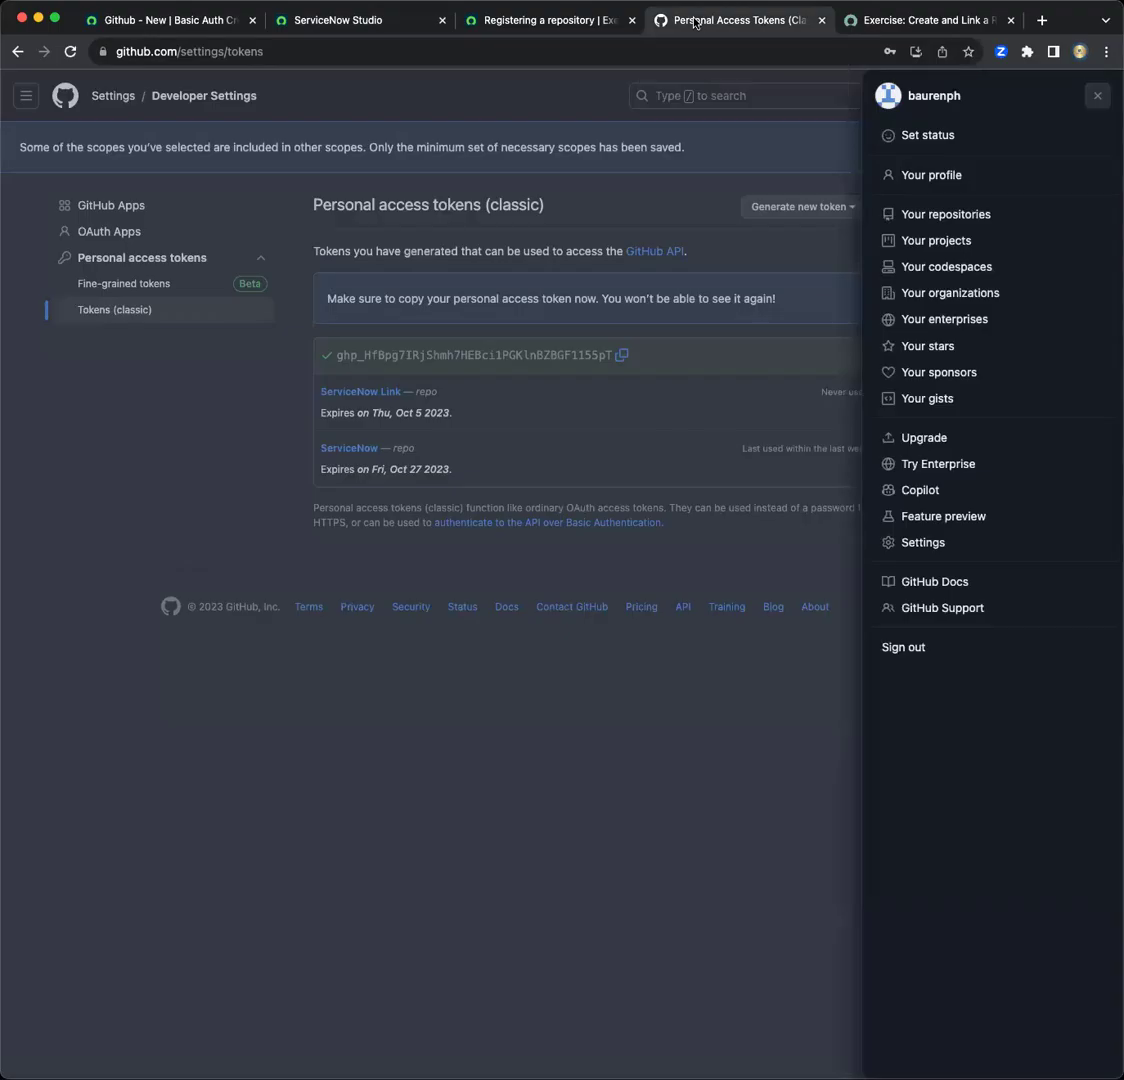
left_click(484, 117)
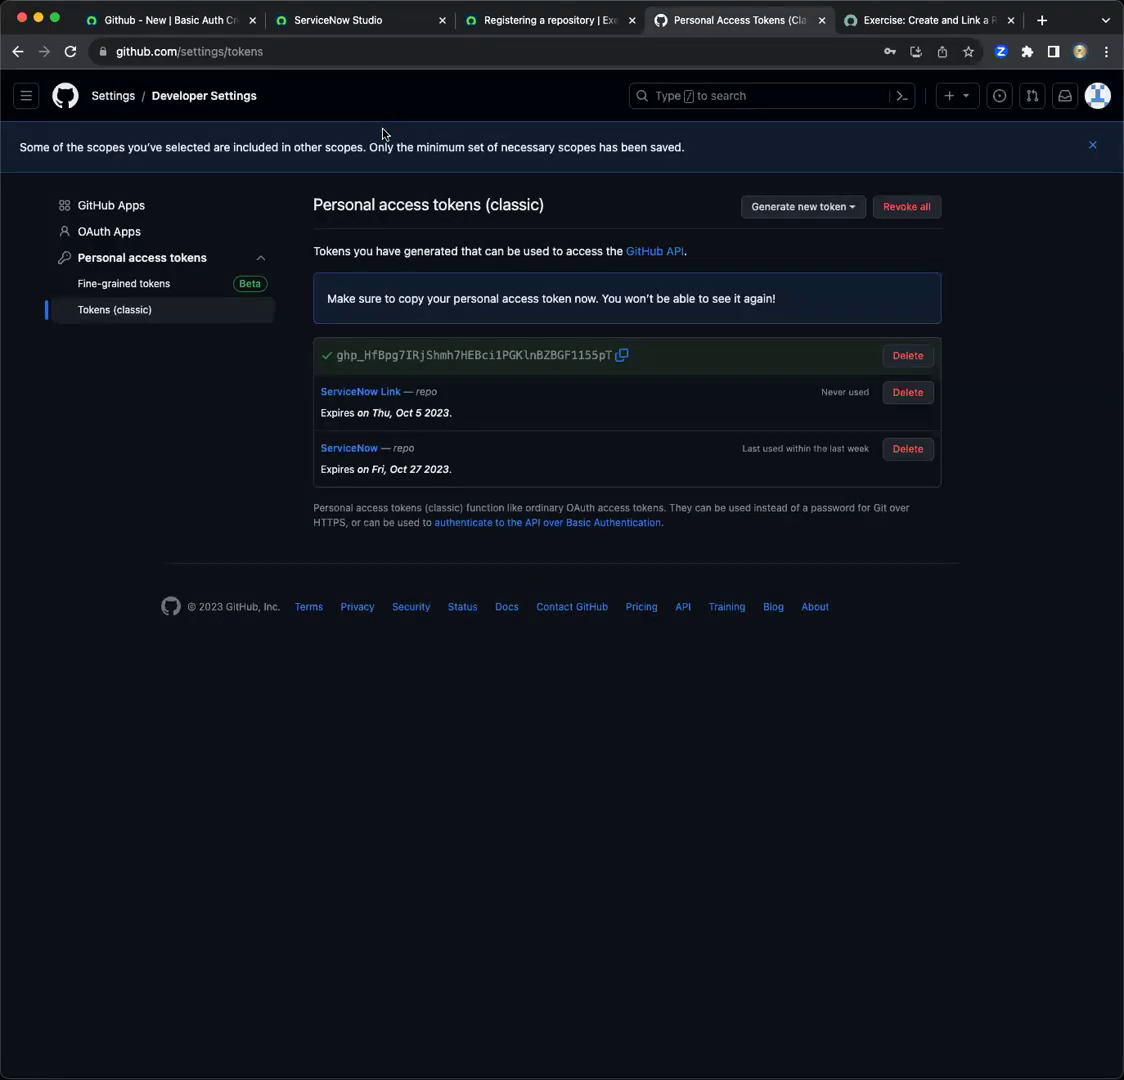
left_click(26, 98)
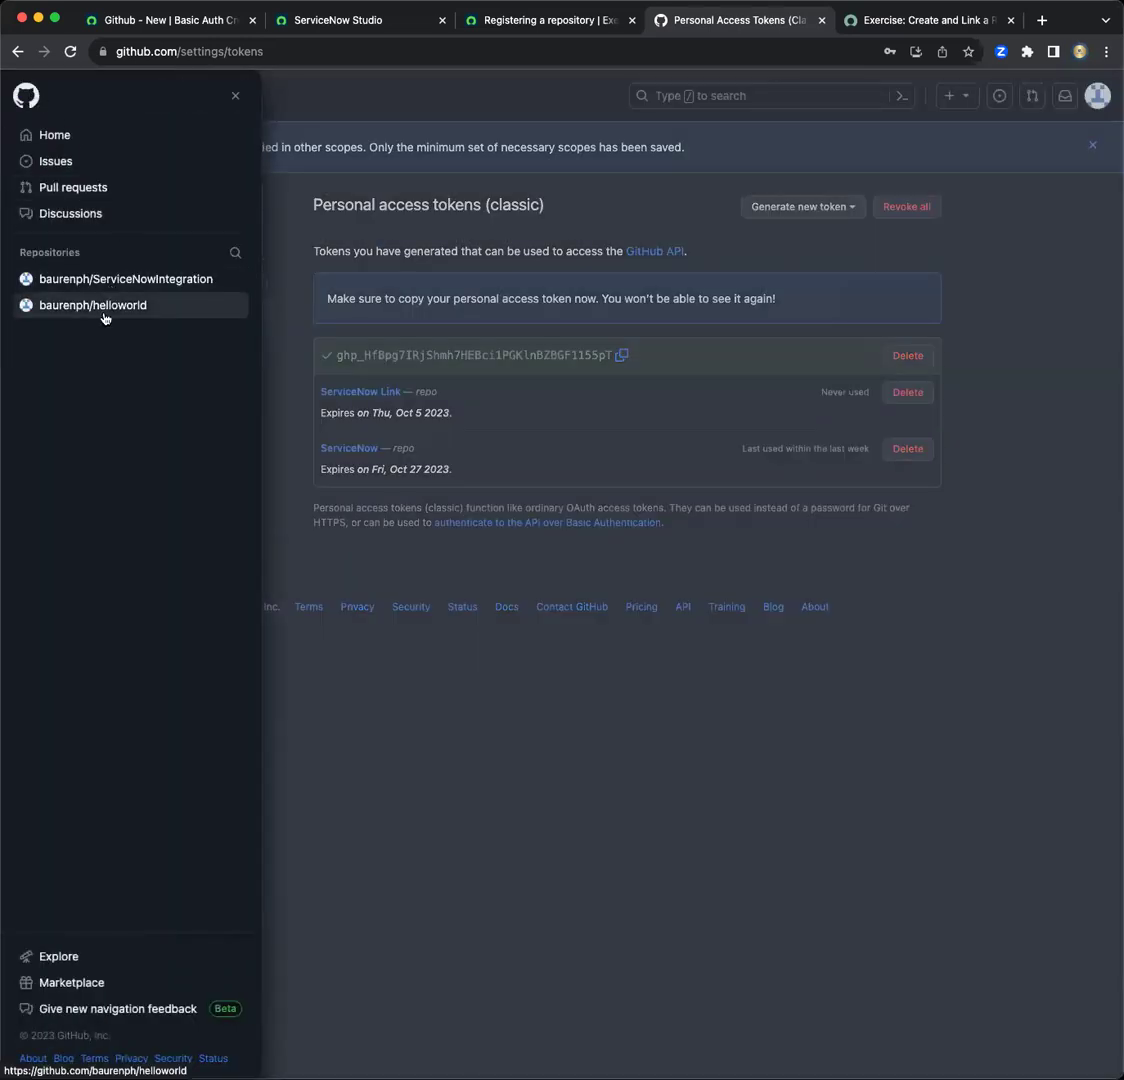
left_click(110, 281)
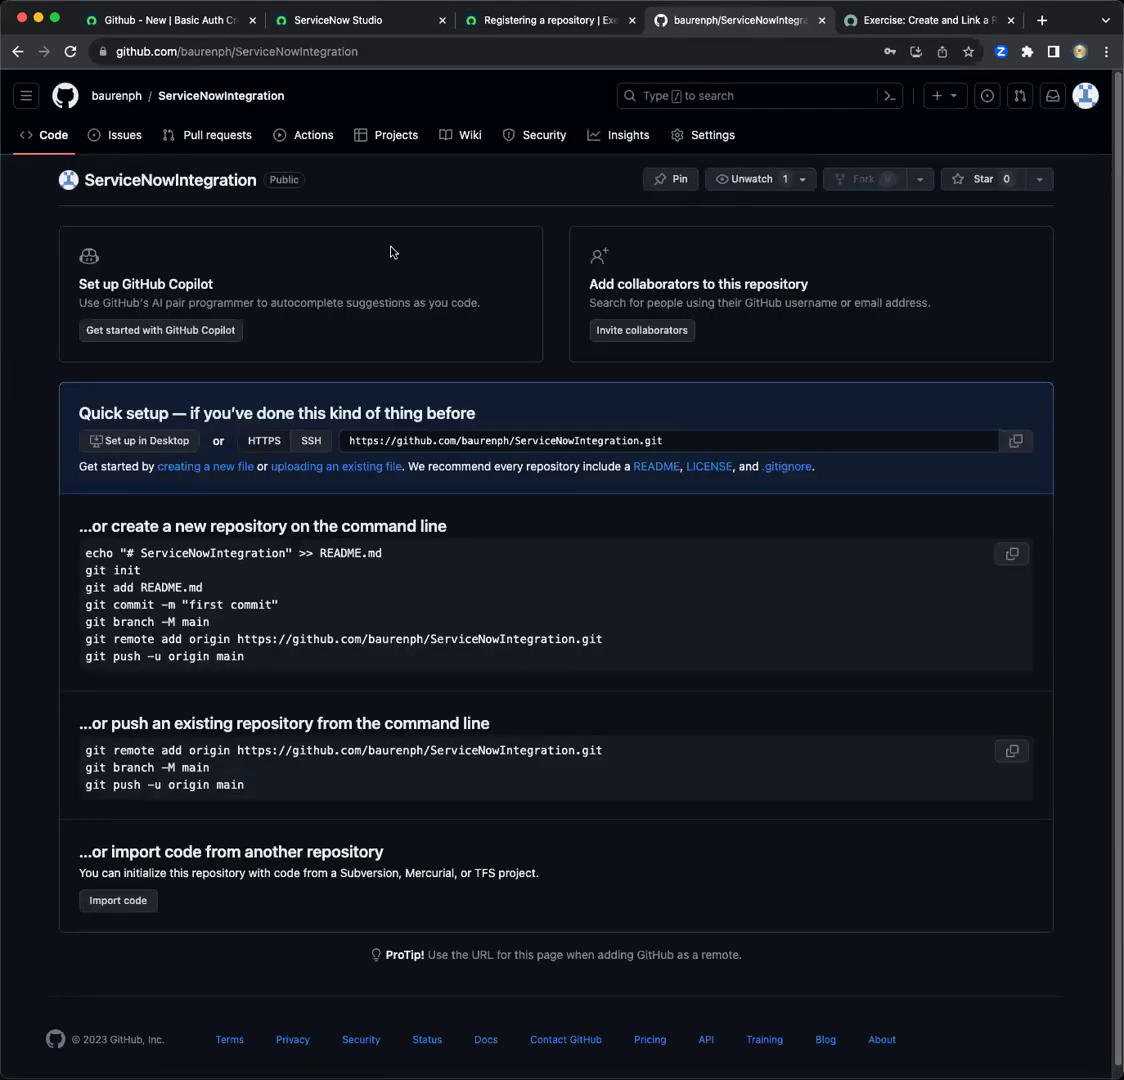
Paste the ServiceNowIntegration repository URL and select the Github - New credential.
left_click(335, 20)
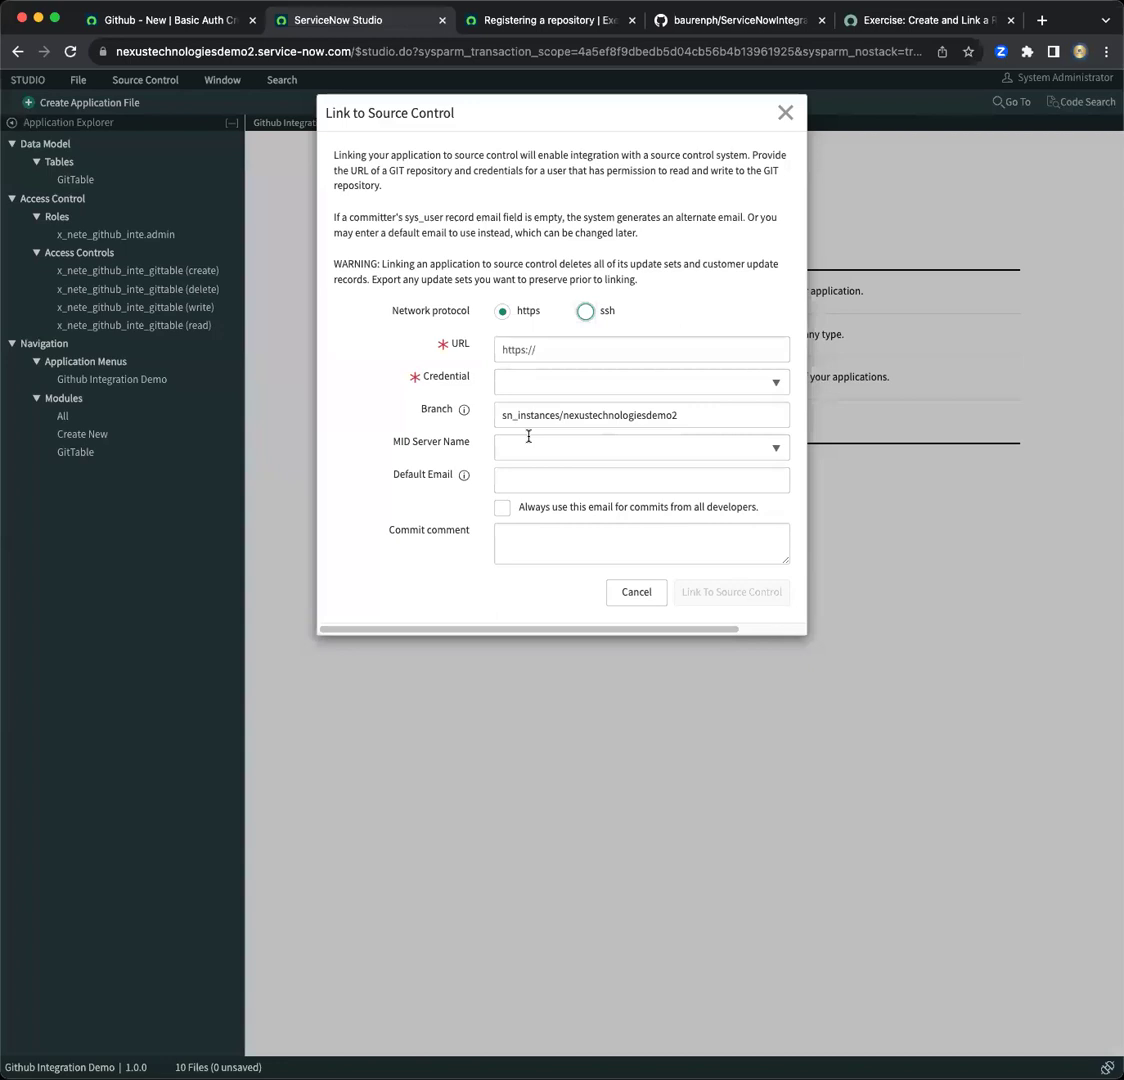
left_click(566, 350)
key("super+v")
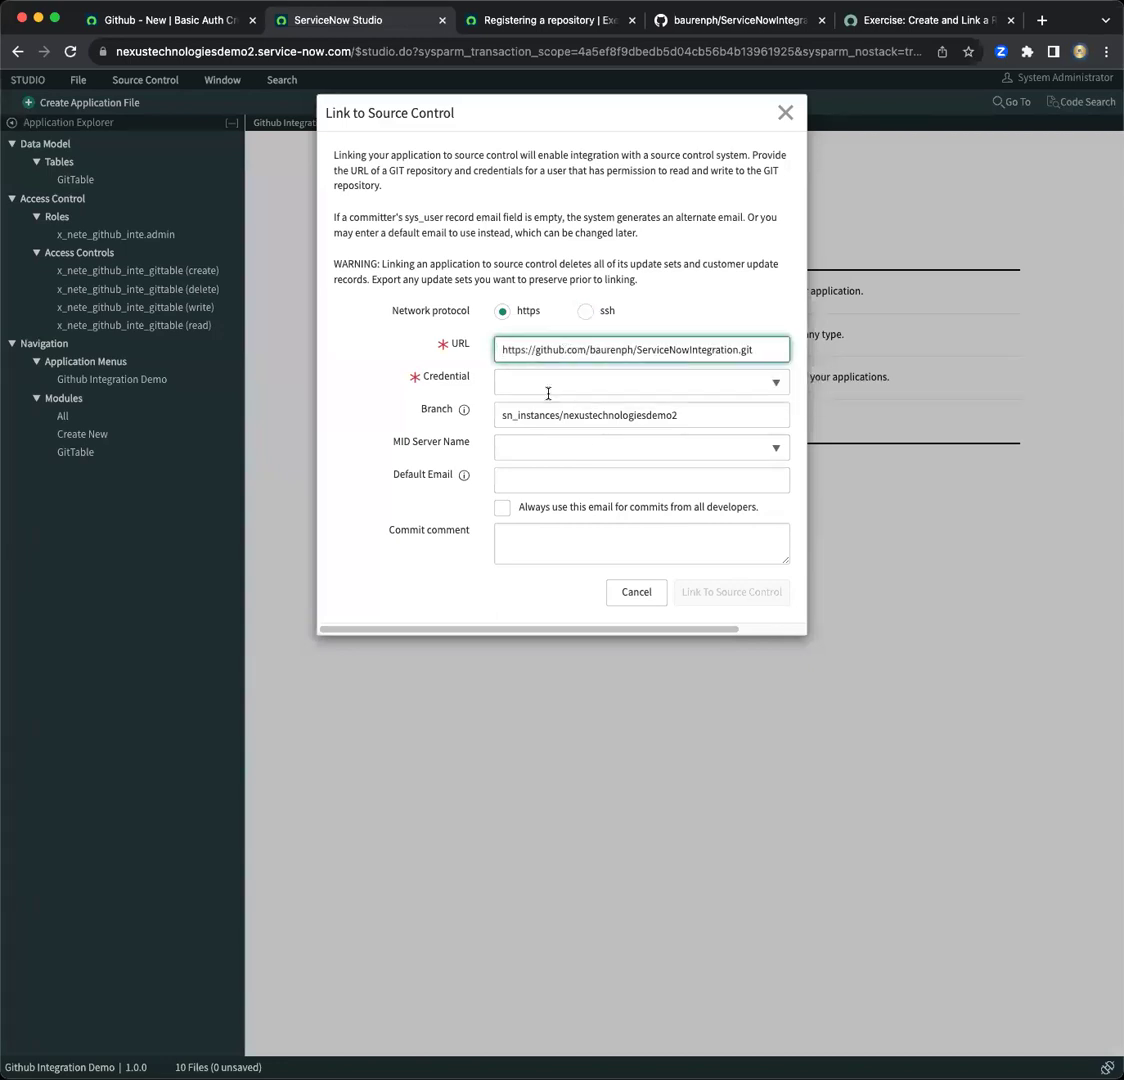
left_click(549, 382)
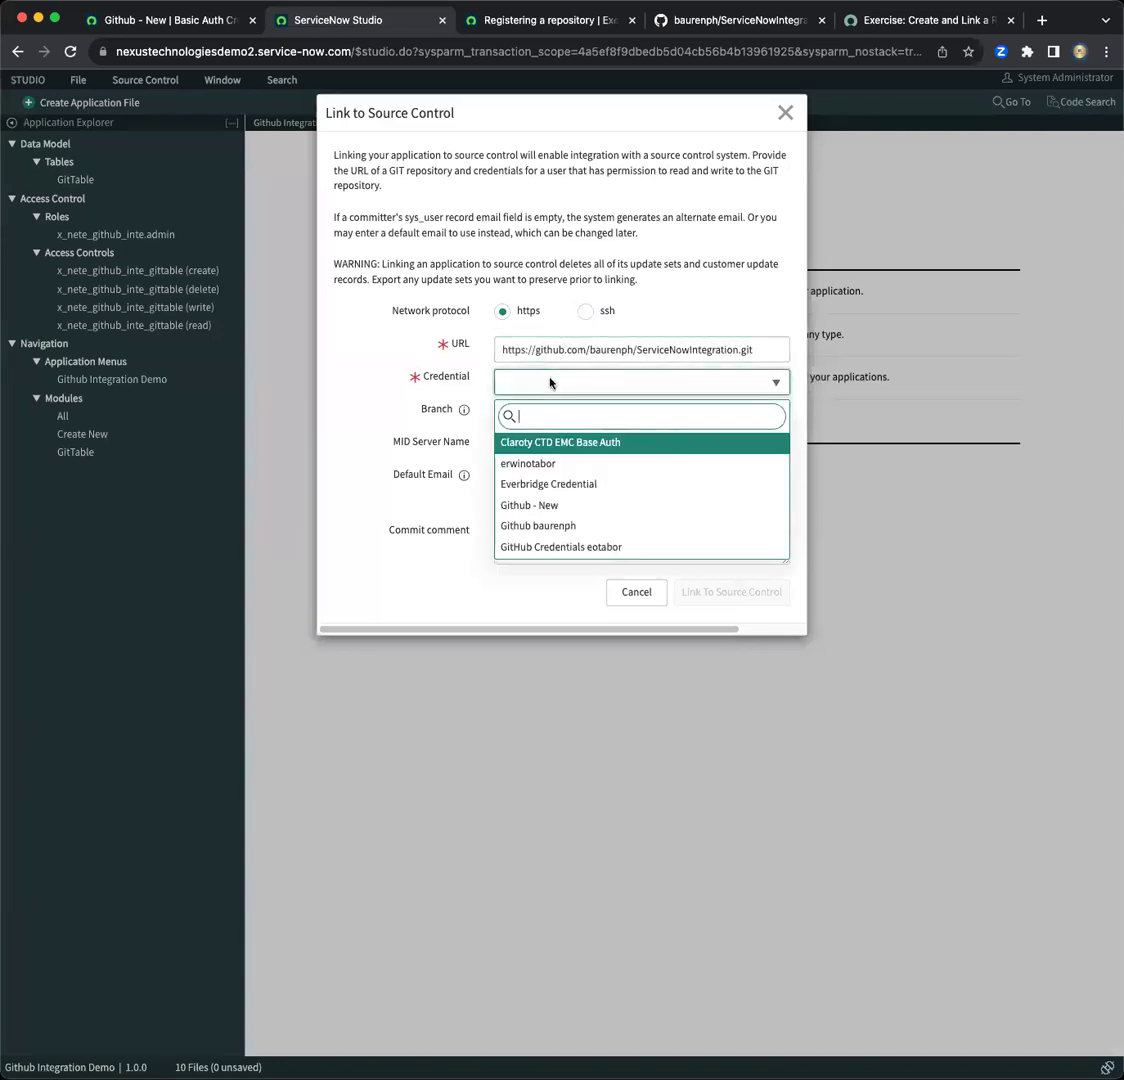
left_click(538, 507)
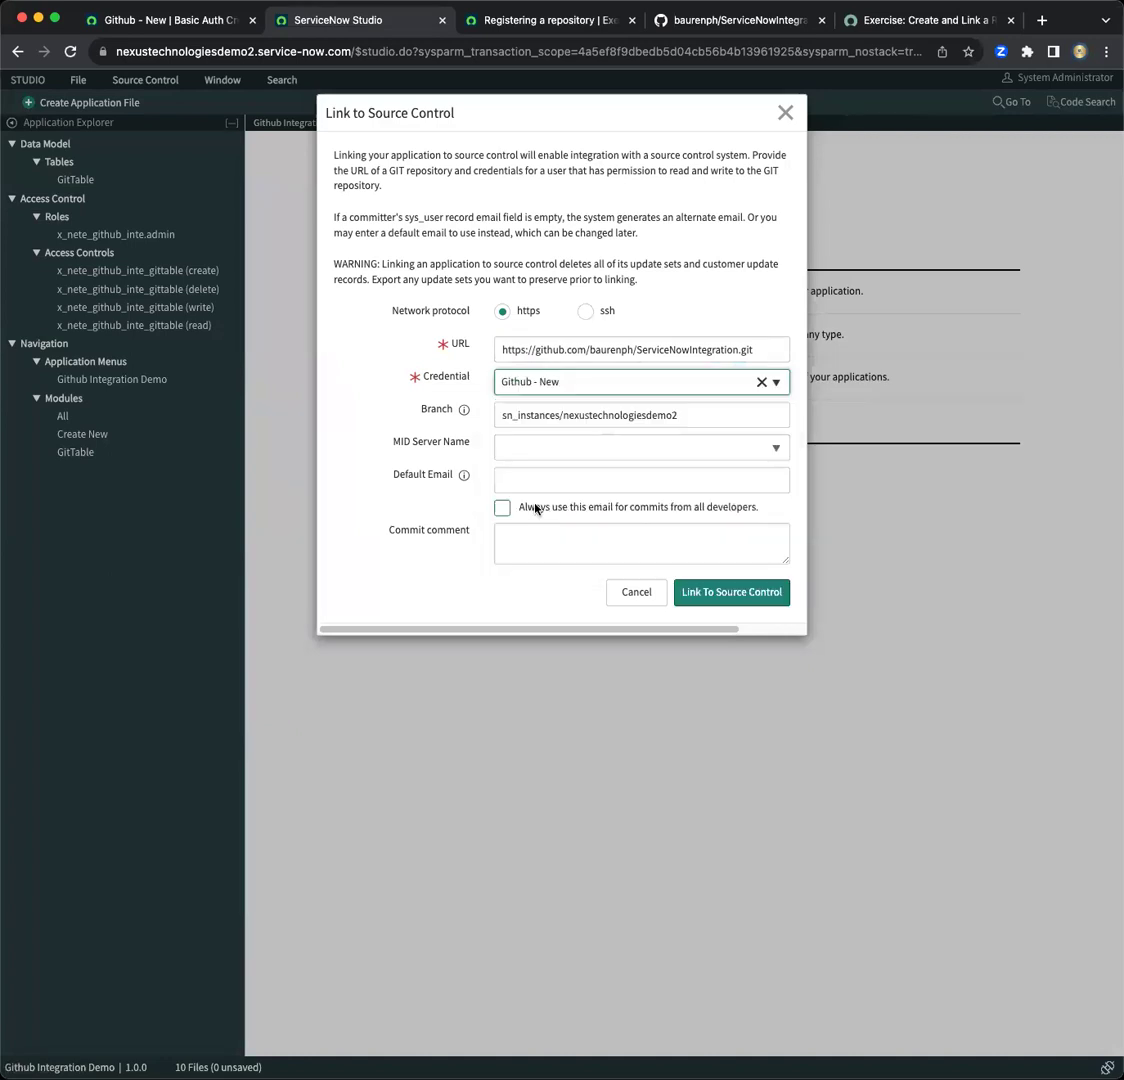
Replace the branch name with ServiceNowLatest and link the app to the repository.
left_click(692, 416)
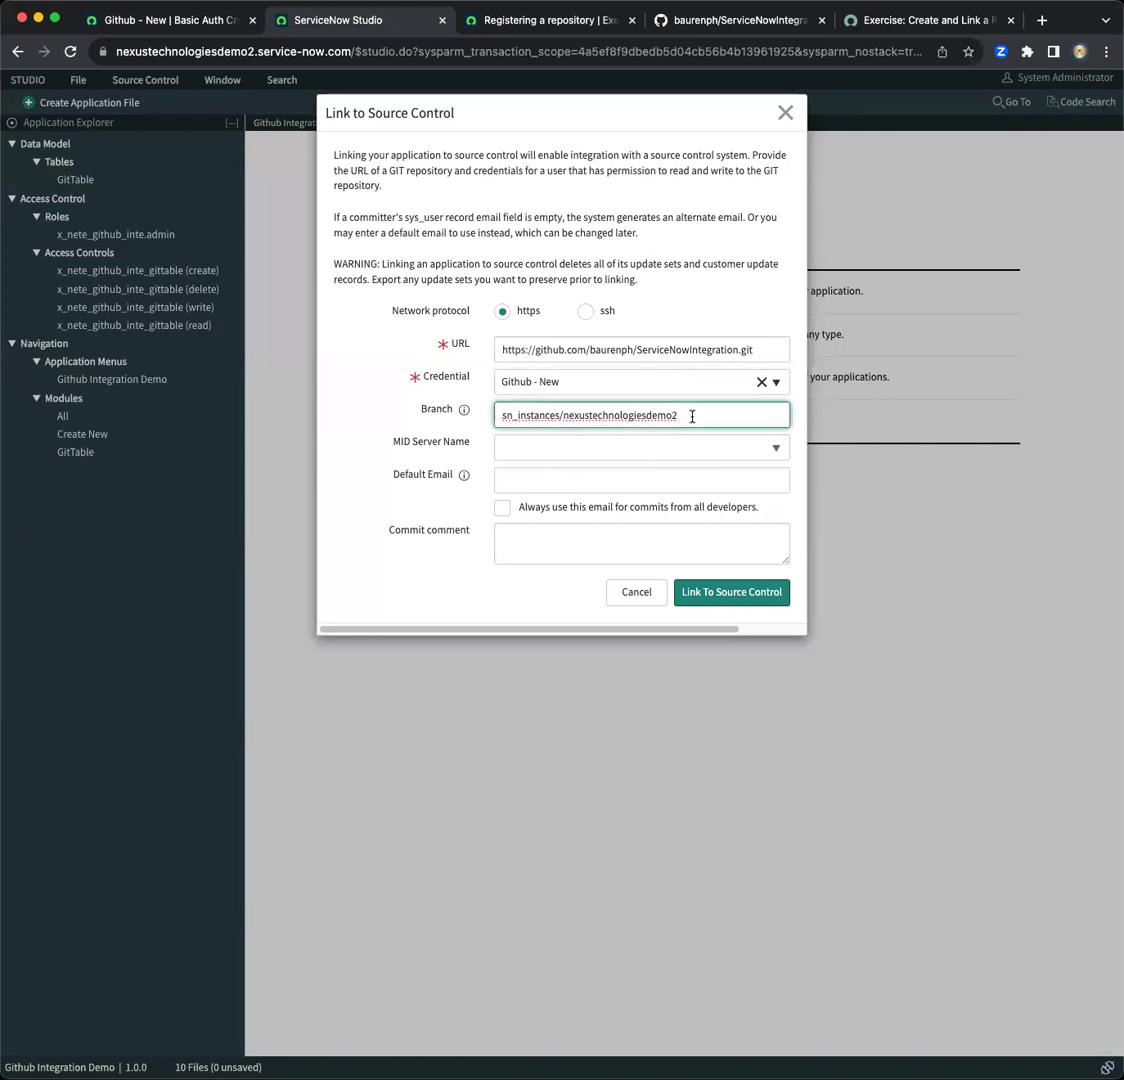
left_click(653, 547)
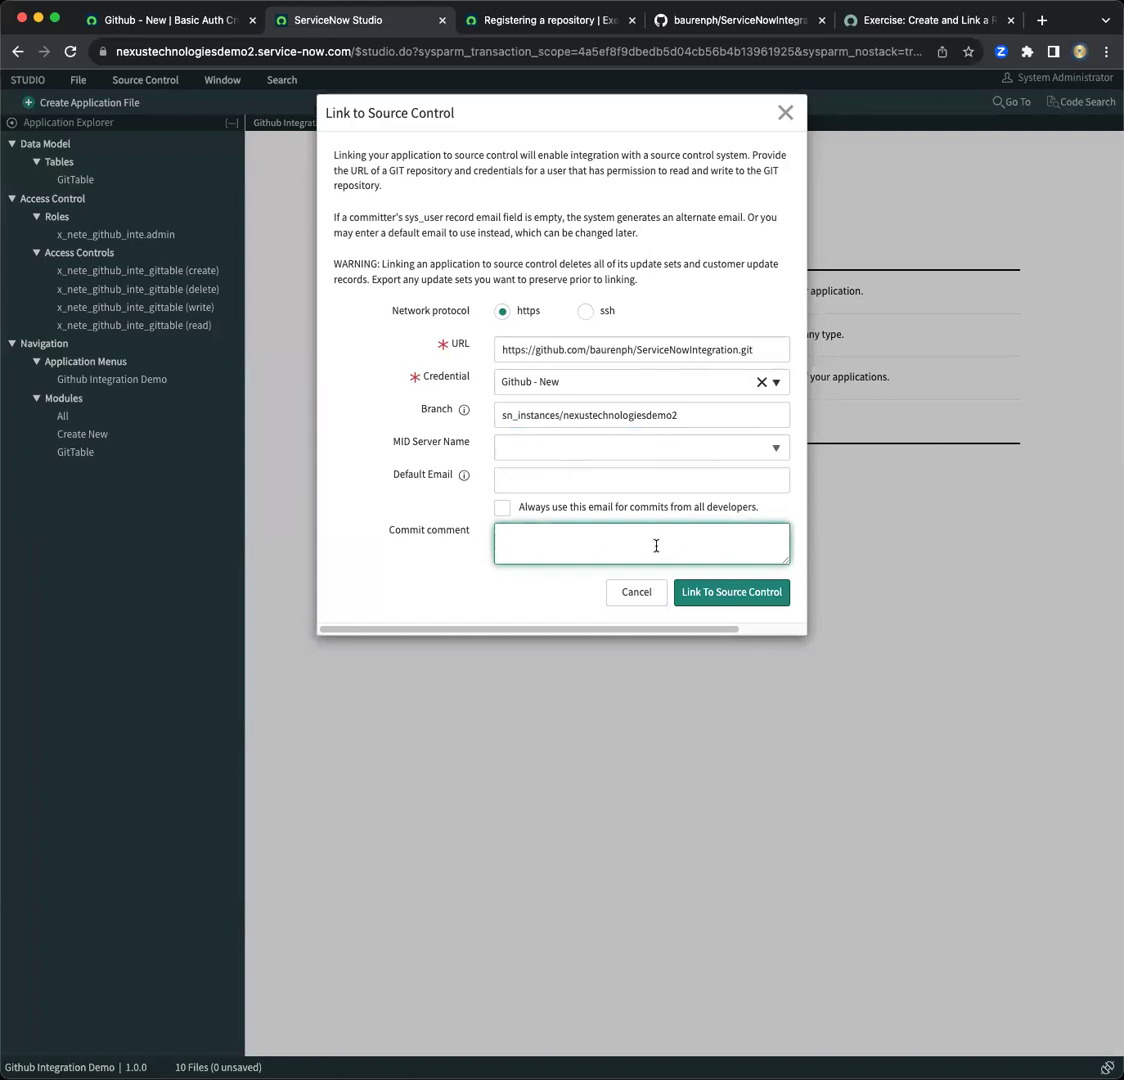
left_click_drag(682, 414, 476, 418)
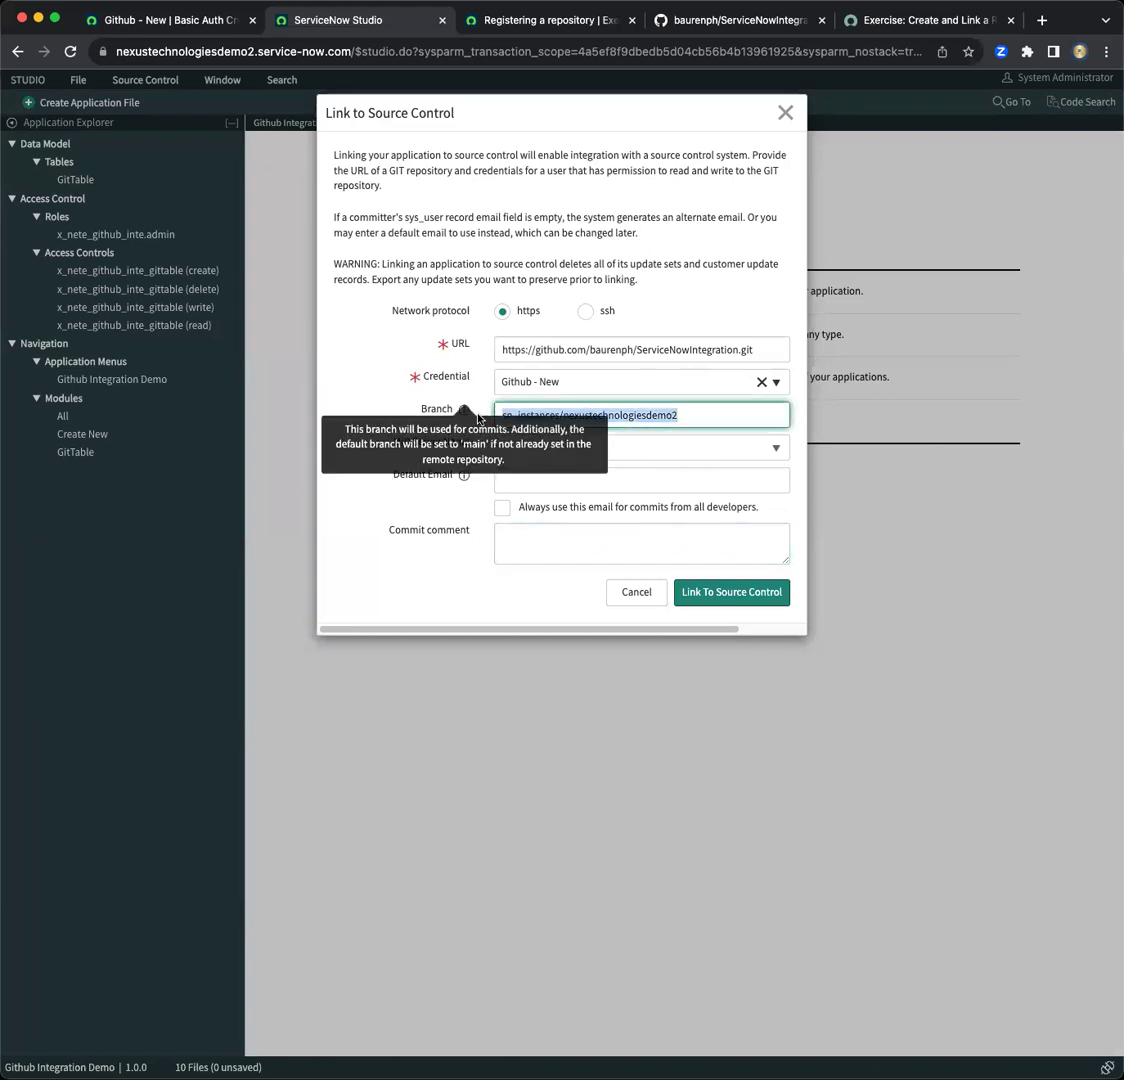
type("S")
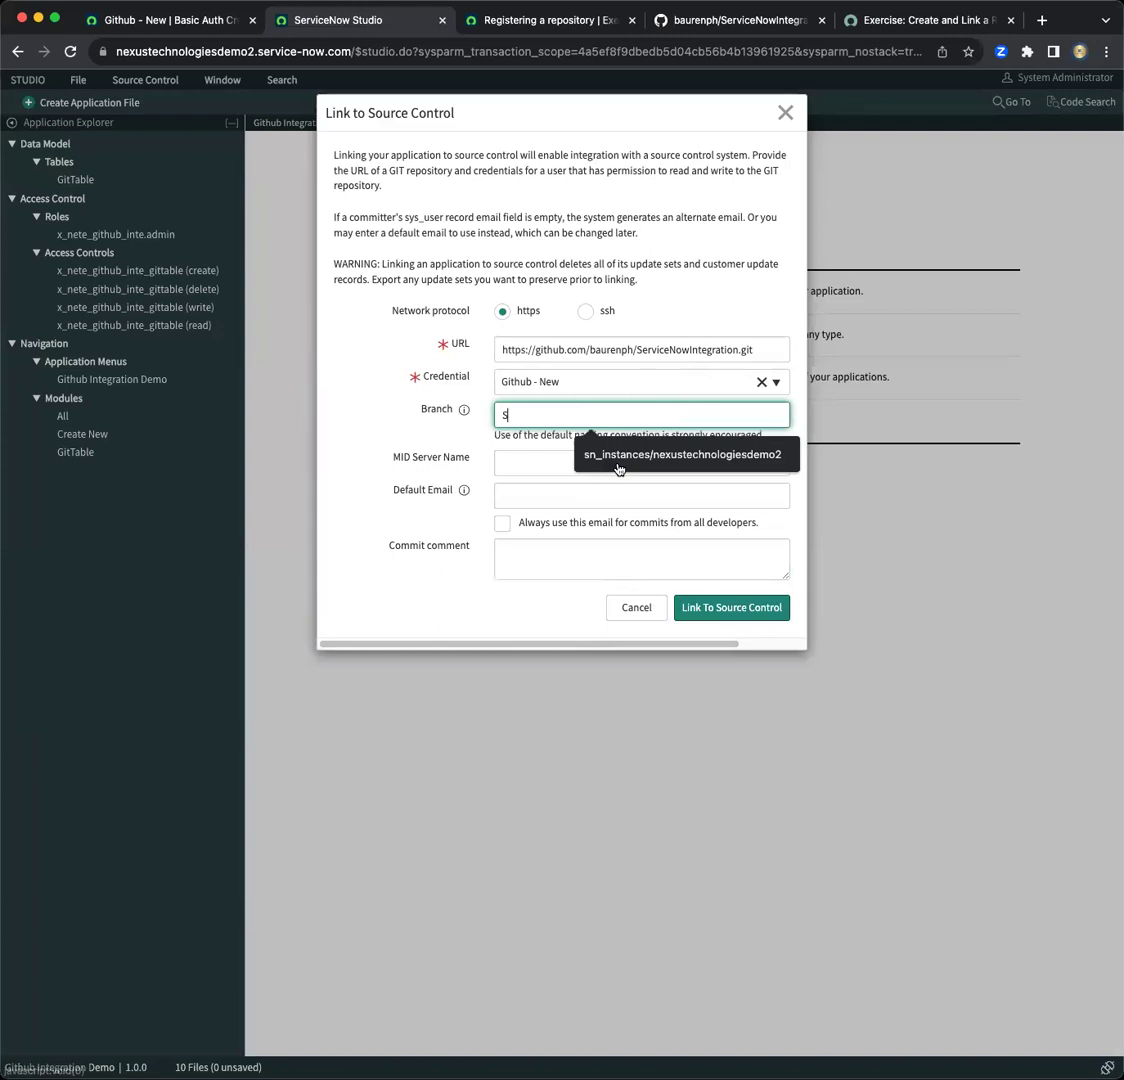
type("erviceNow")
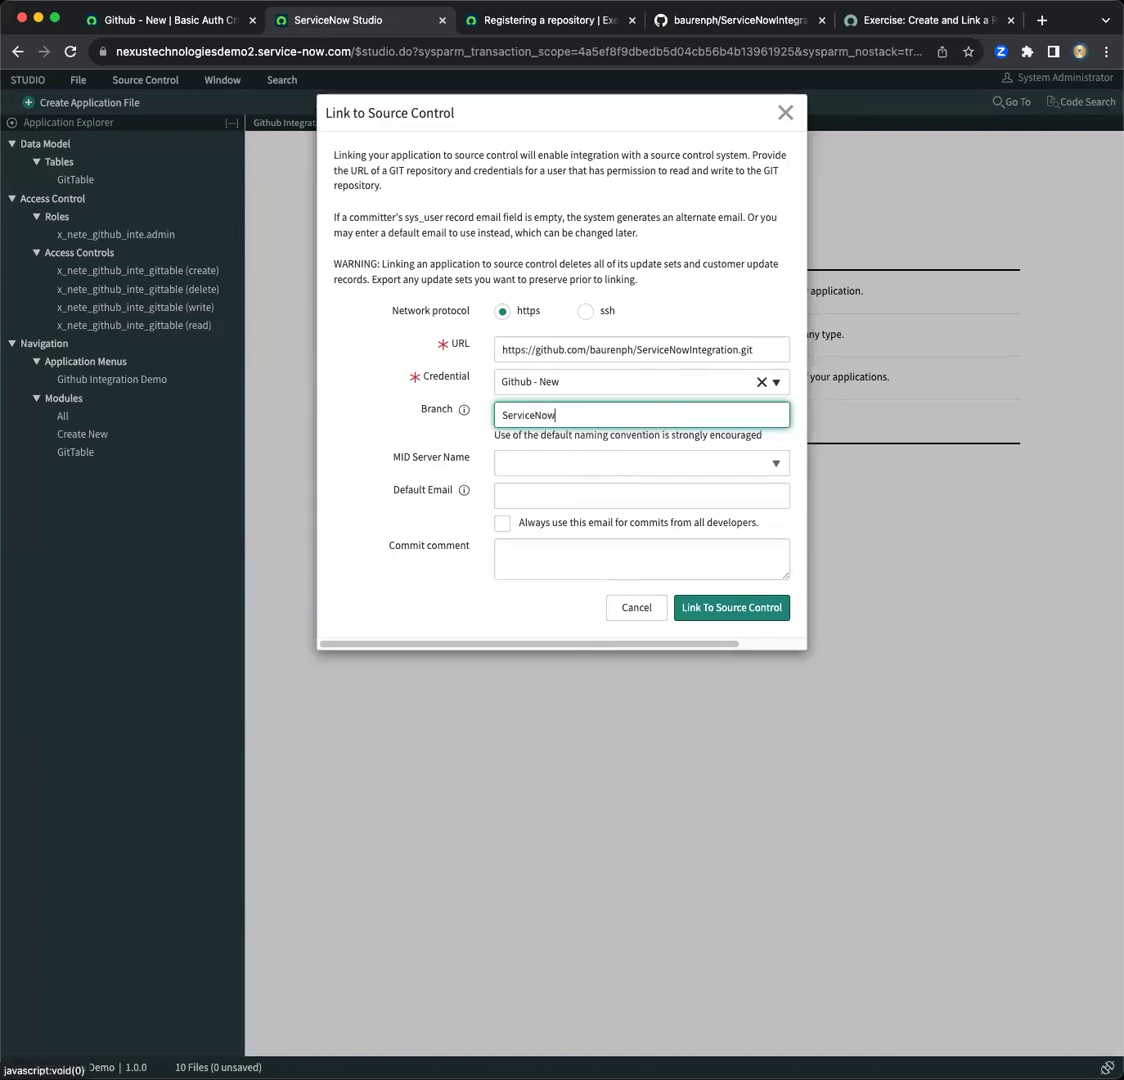
type("Latest")
left_click(726, 610)
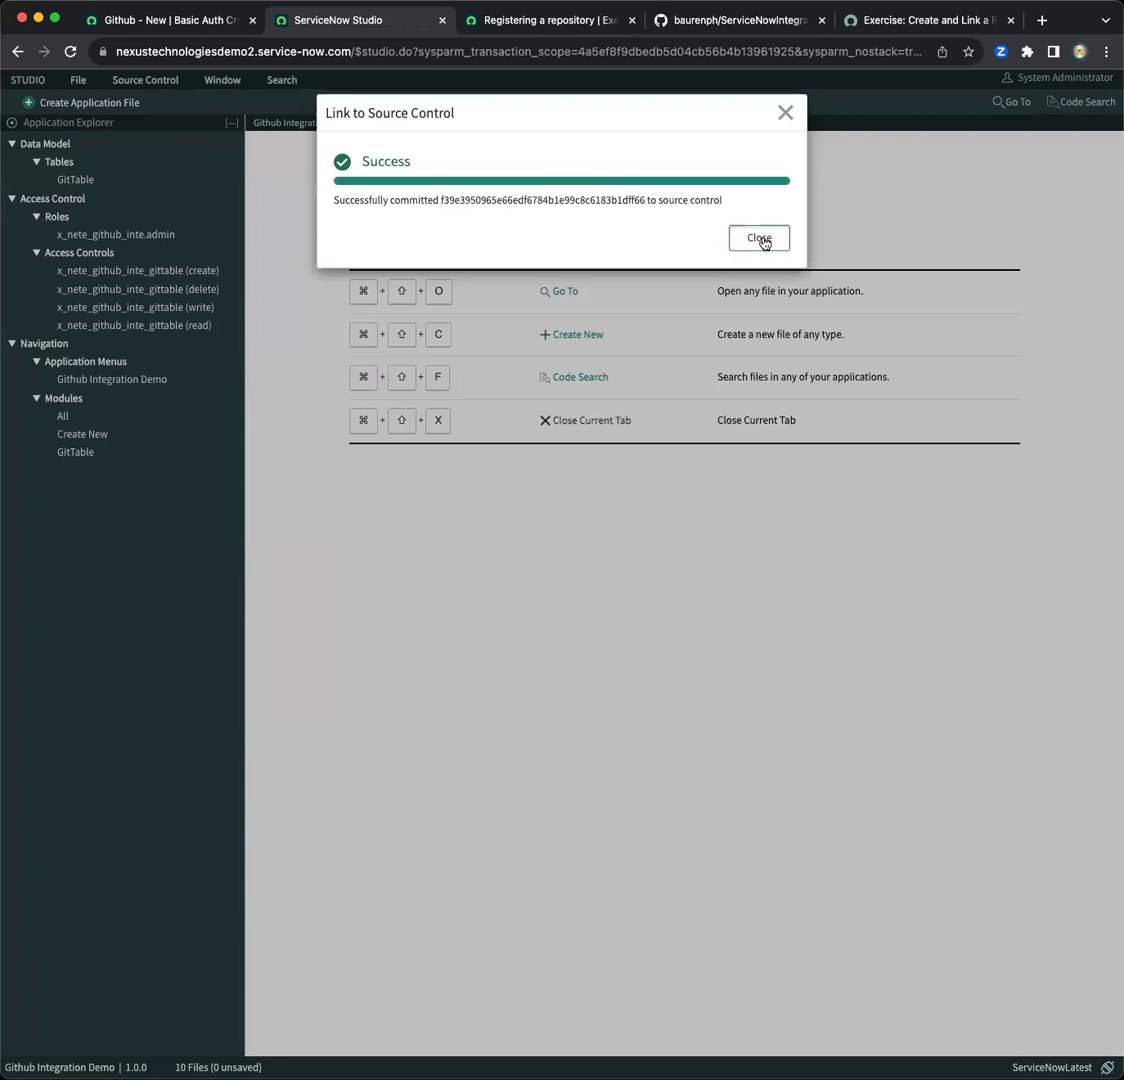
Close the success message, reload the GitHub repository, and open its branches list.
left_click(760, 238)
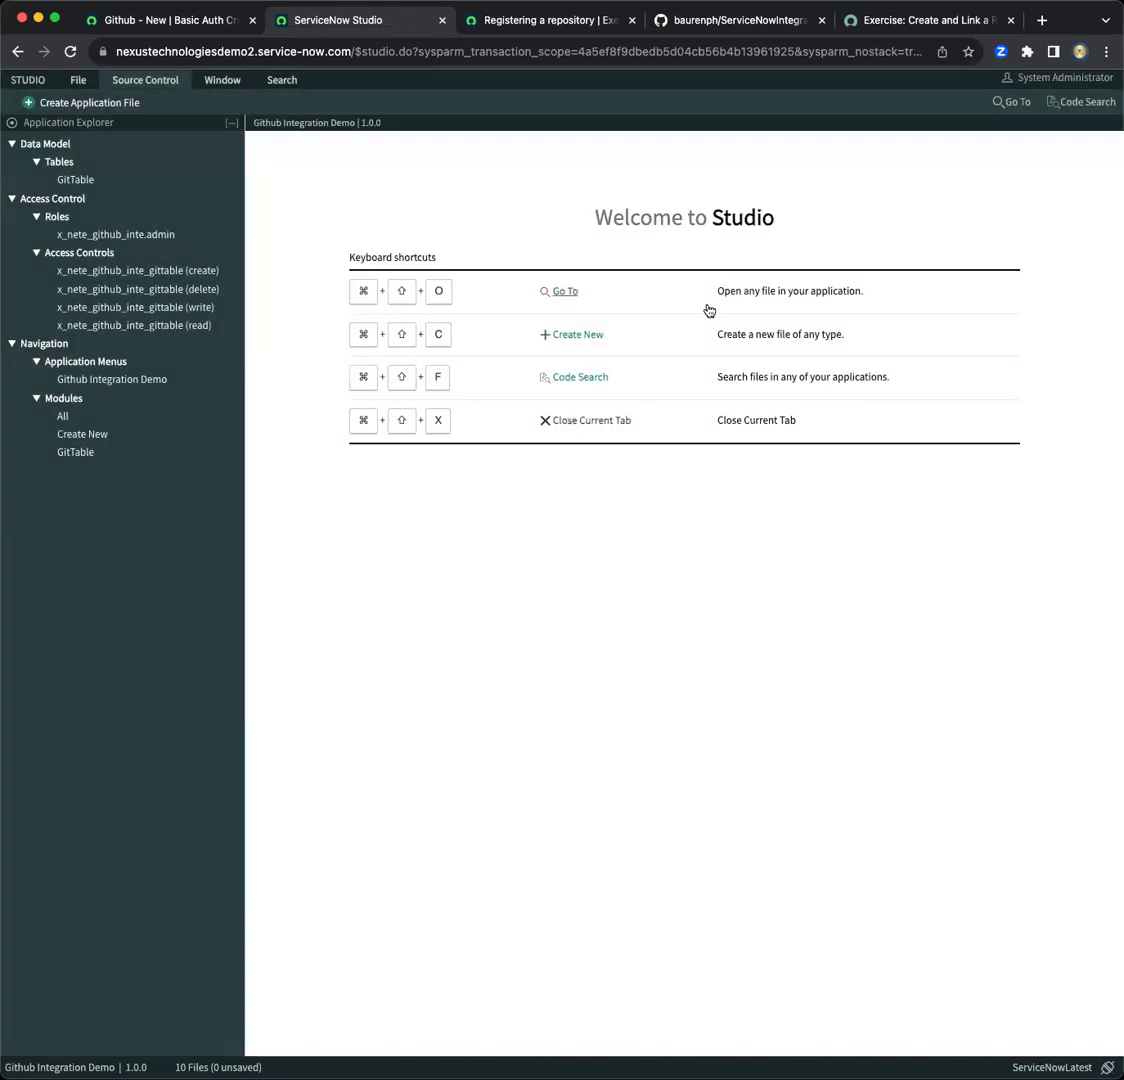
left_click(723, 20)
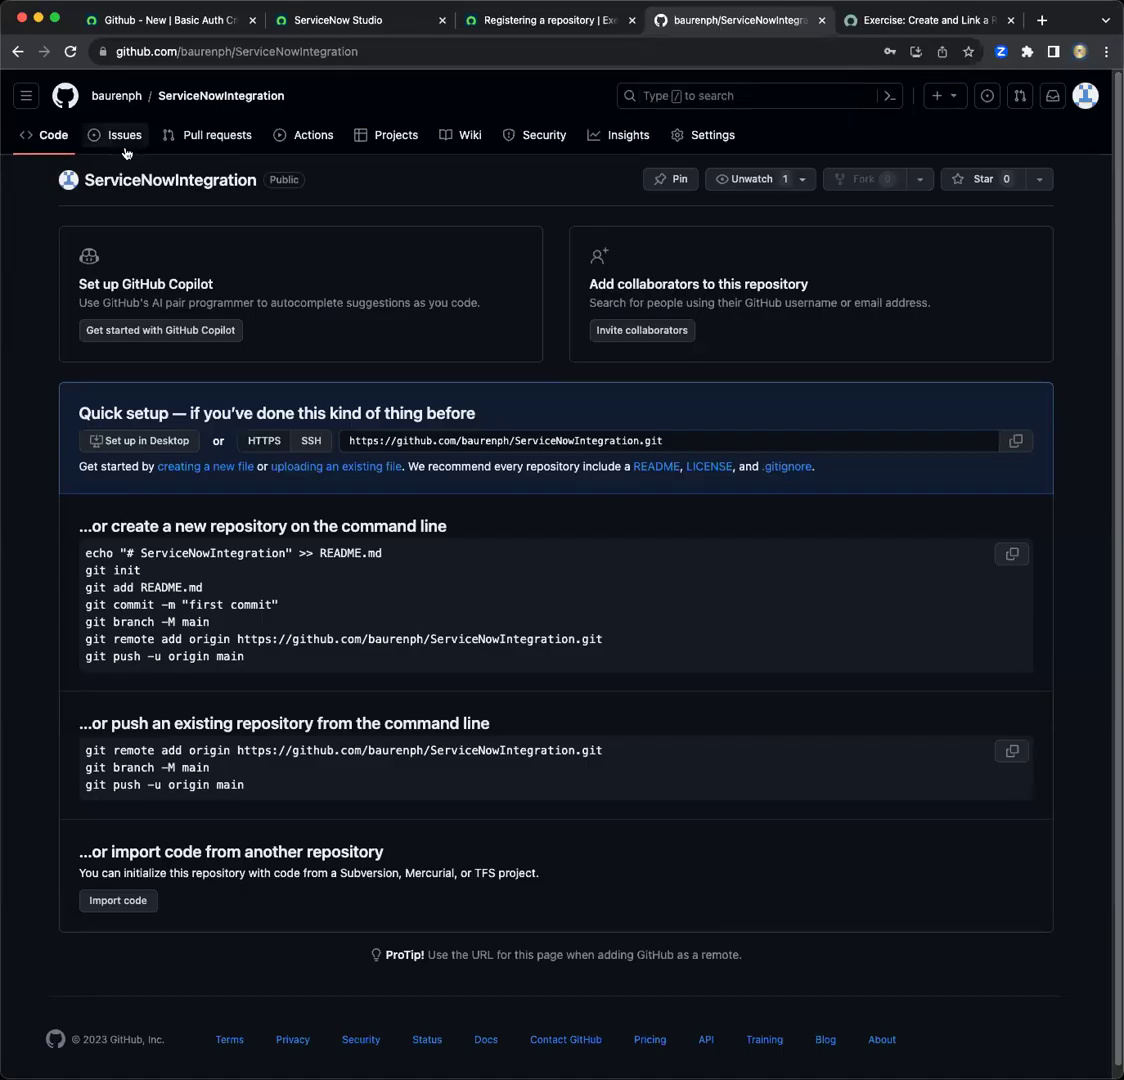
left_click(69, 51)
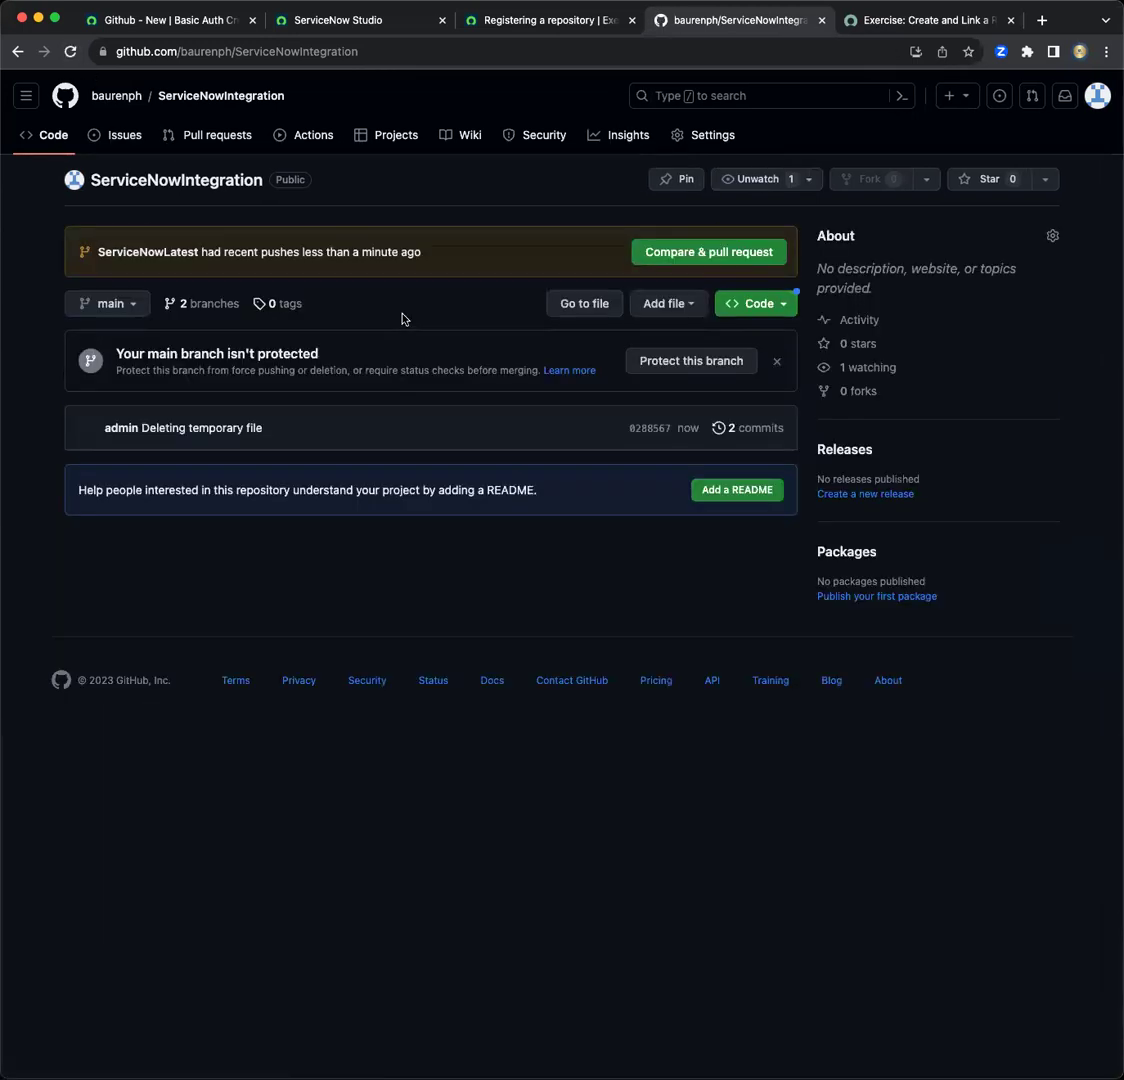
left_click(200, 303)
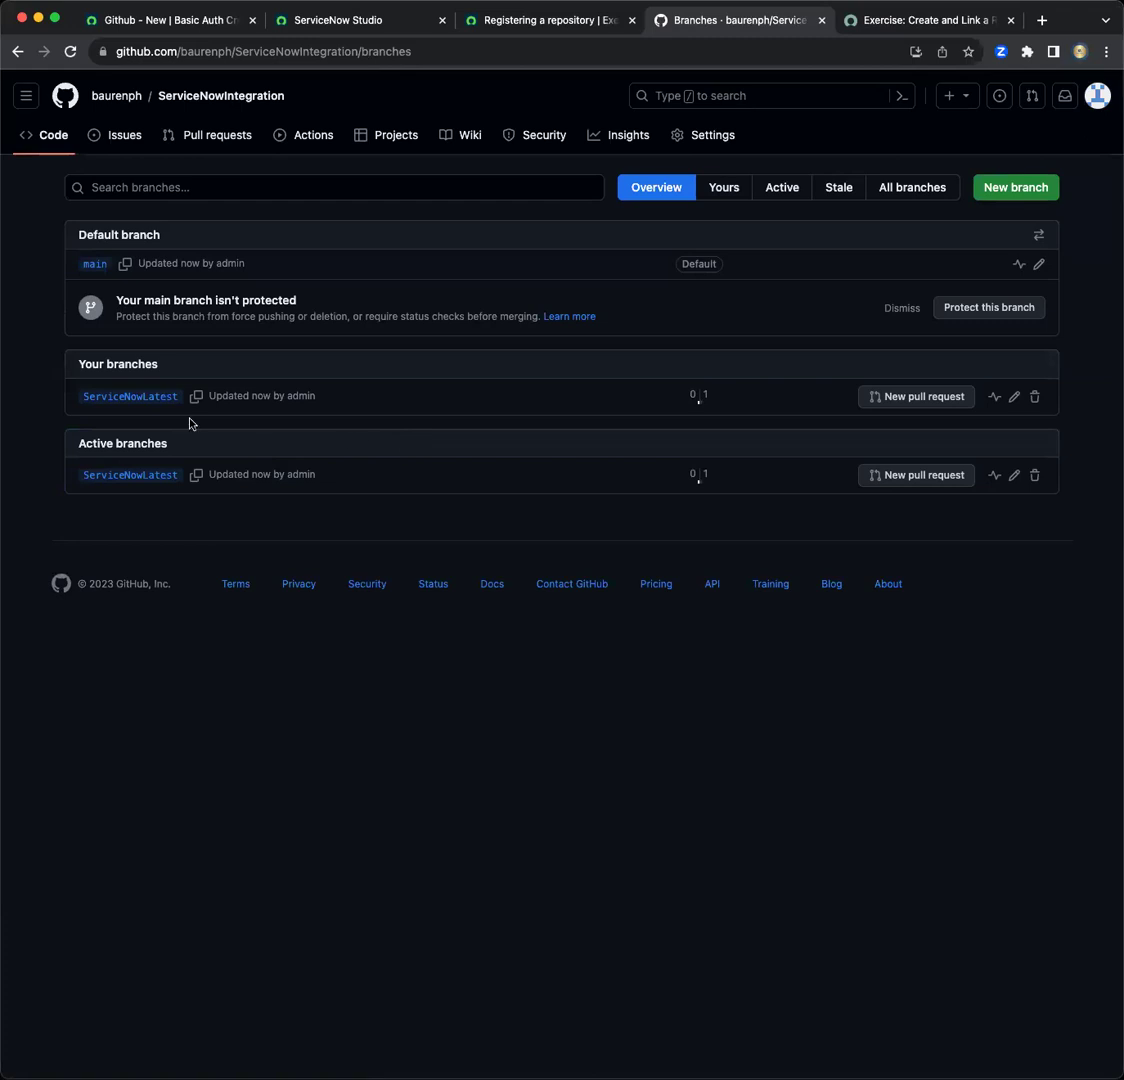